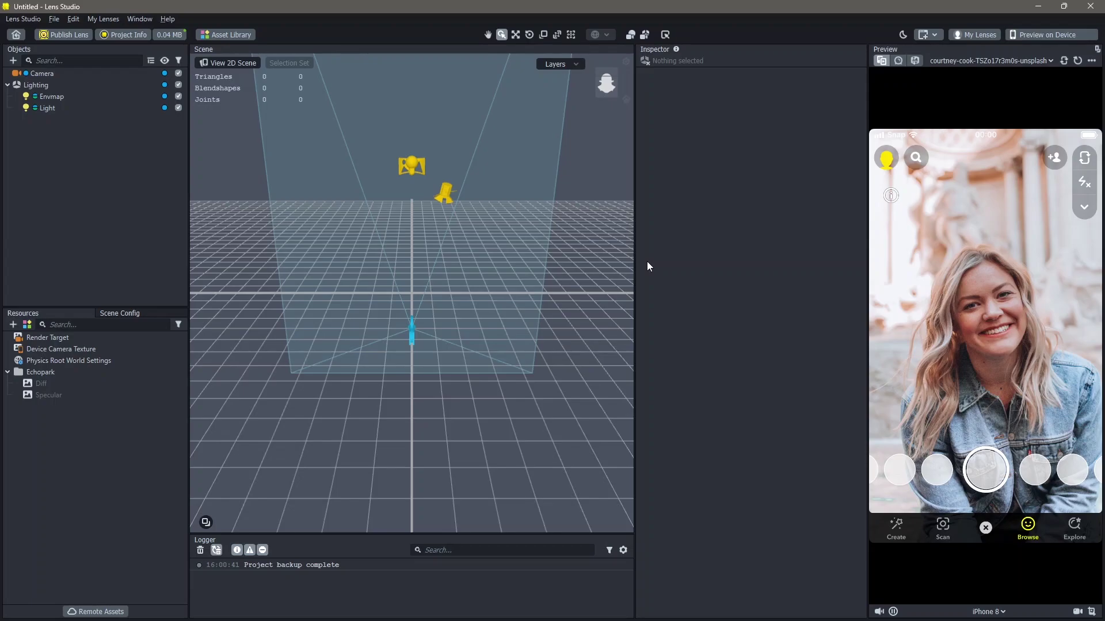
Step: Add a screen image to the scene and import the y2k Background picture from the Y2k folder into the resources
click(12, 60)
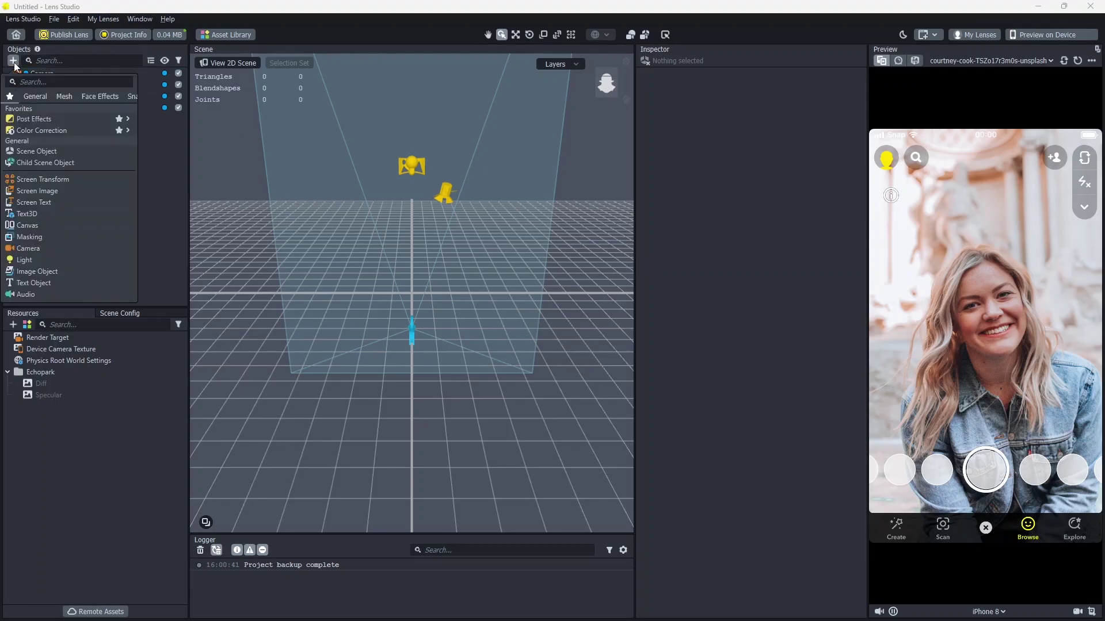
click(50, 191)
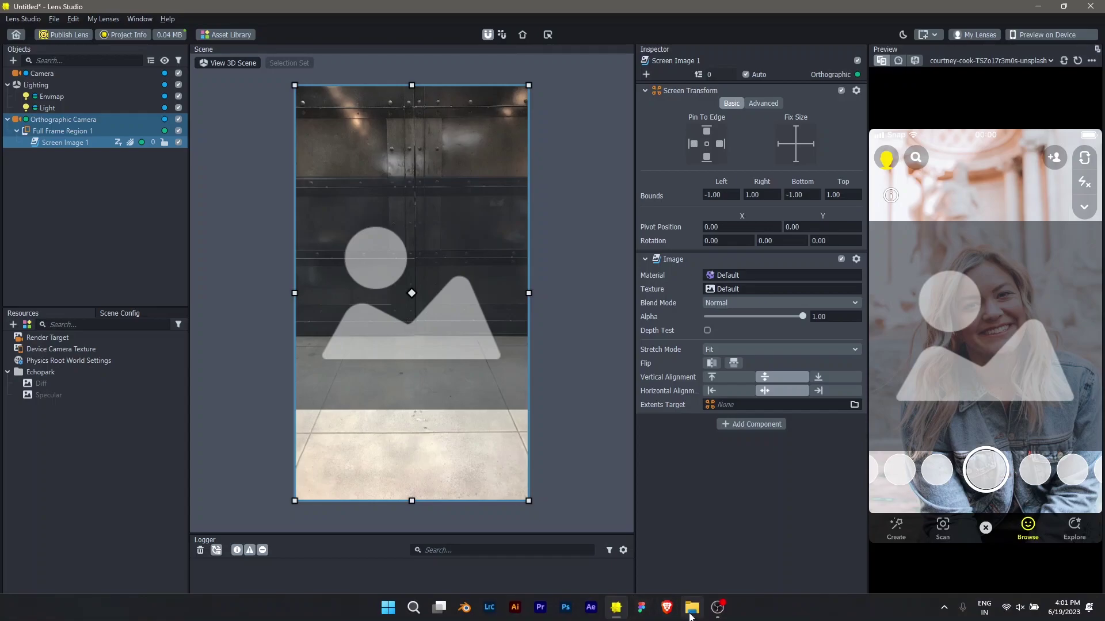
click(691, 605)
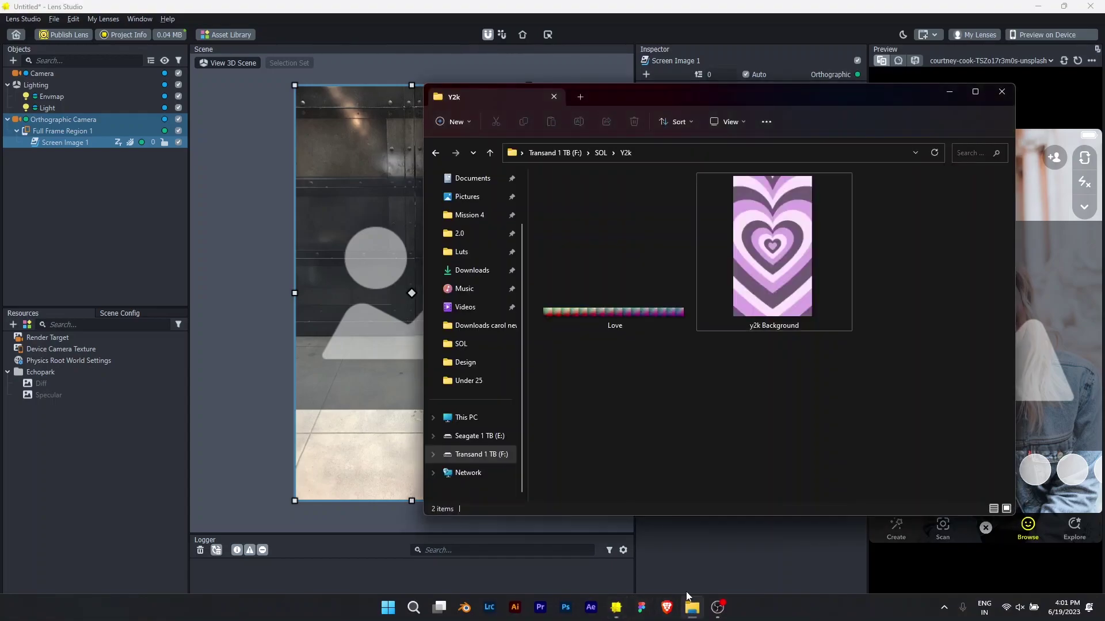
click(754, 310)
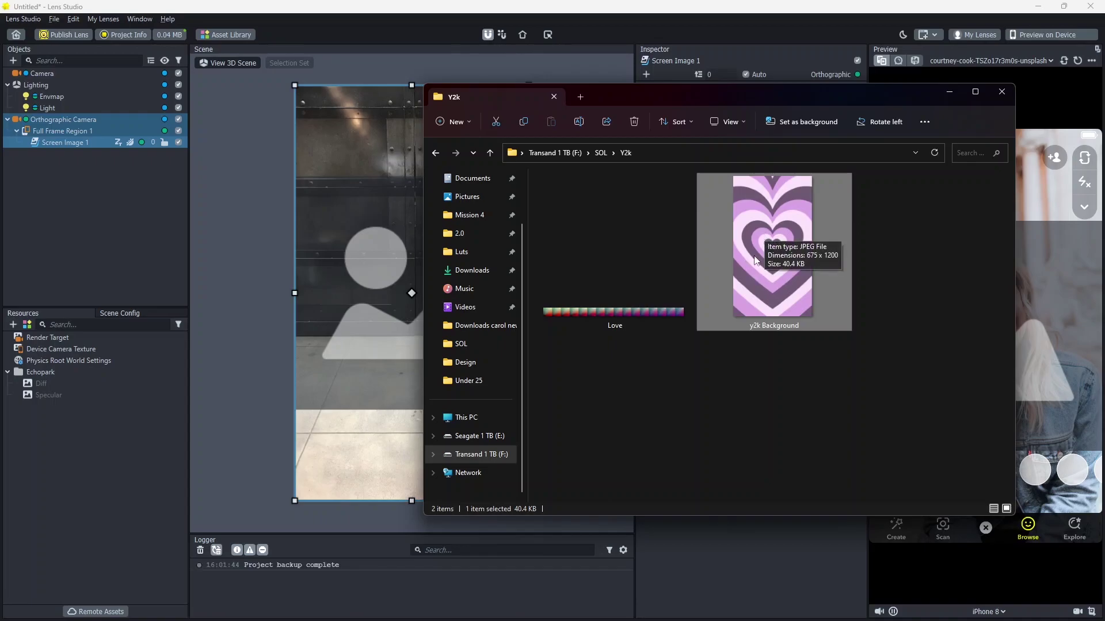
drag(755, 260, 61, 489)
click(87, 464)
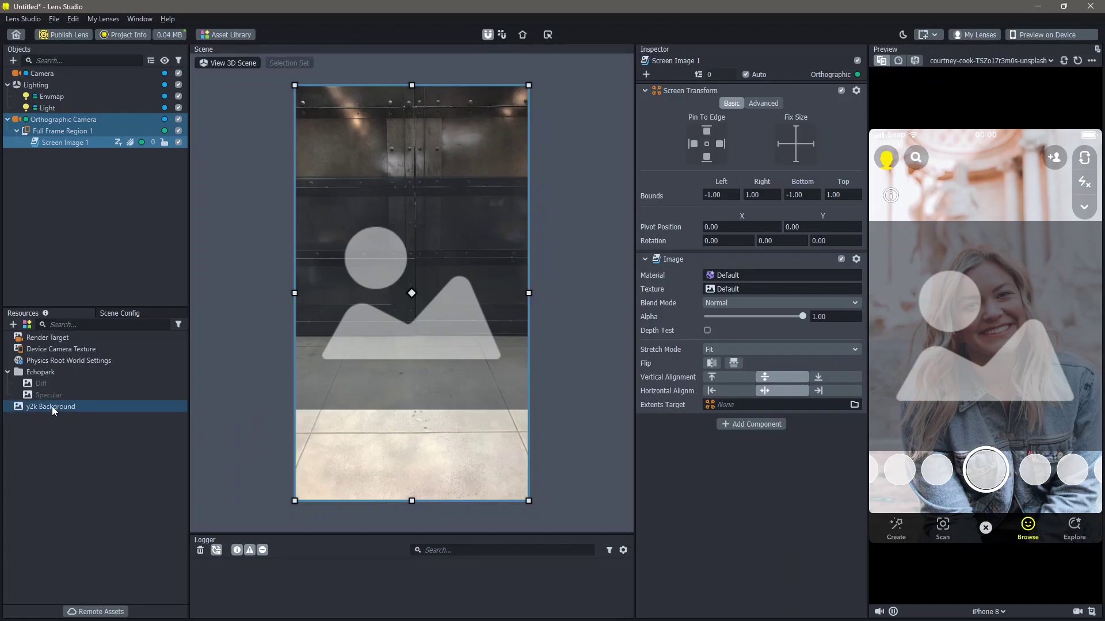
Step: Apply the y2k Background texture to Screen Image 1 and set its stretch mode to Fill and Cut
drag(52, 406, 305, 403)
drag(698, 295, 734, 288)
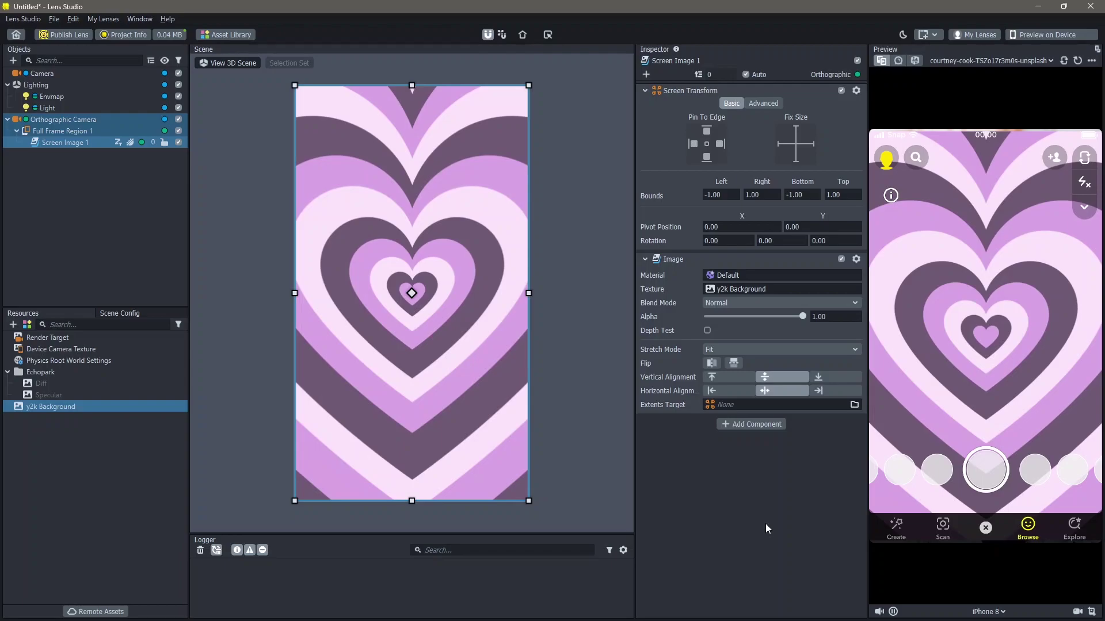
click(740, 348)
click(754, 400)
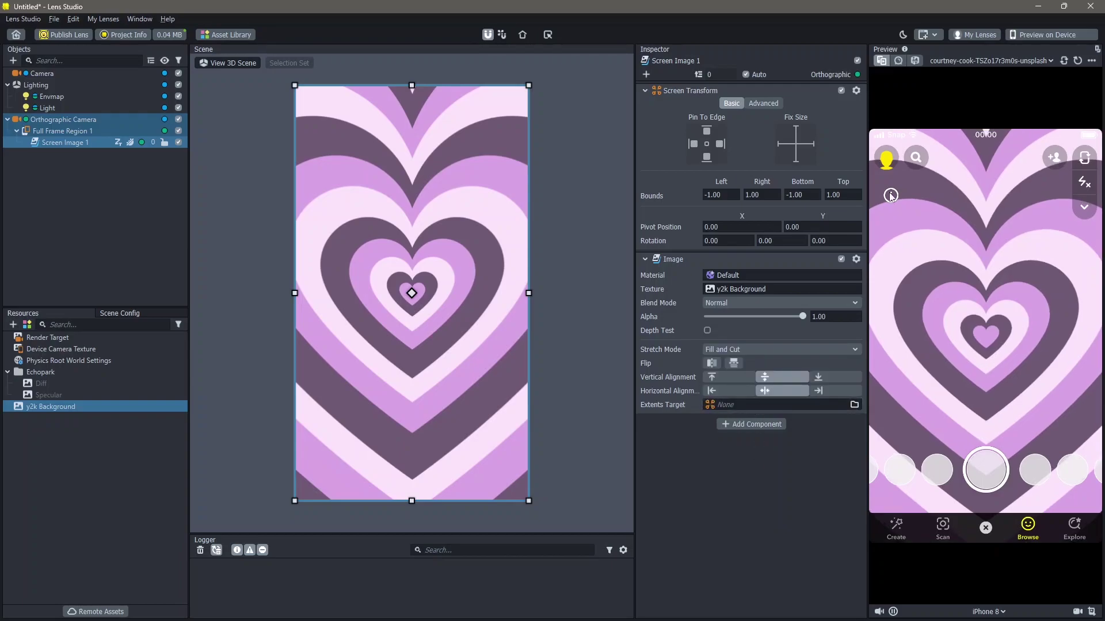
Step: Add a second screen image under the Orthographic Camera
click(64, 119)
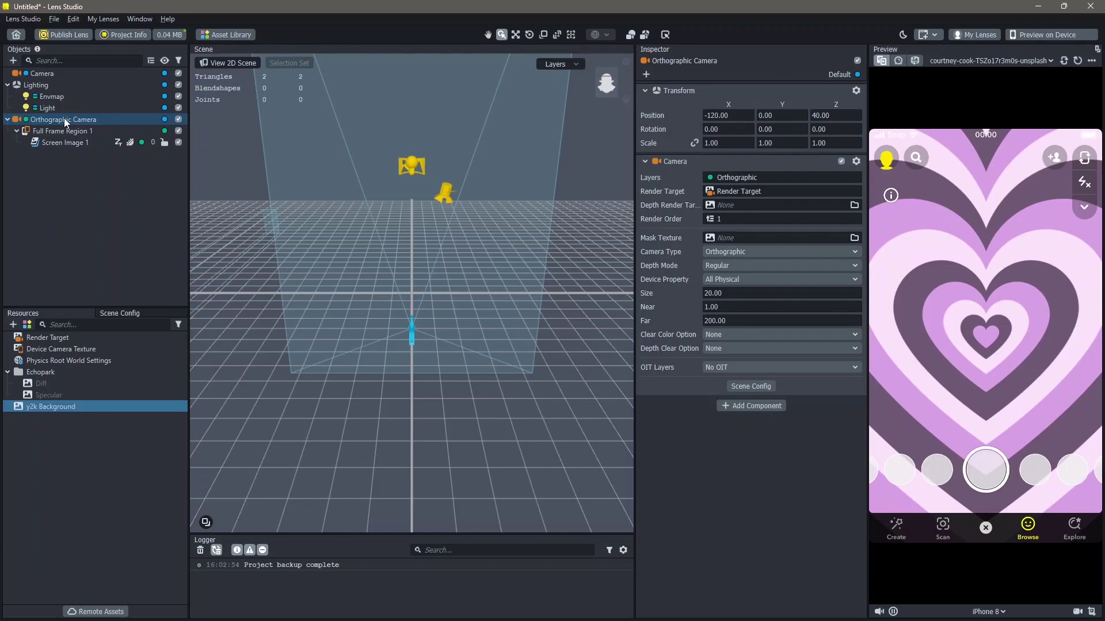
click(12, 61)
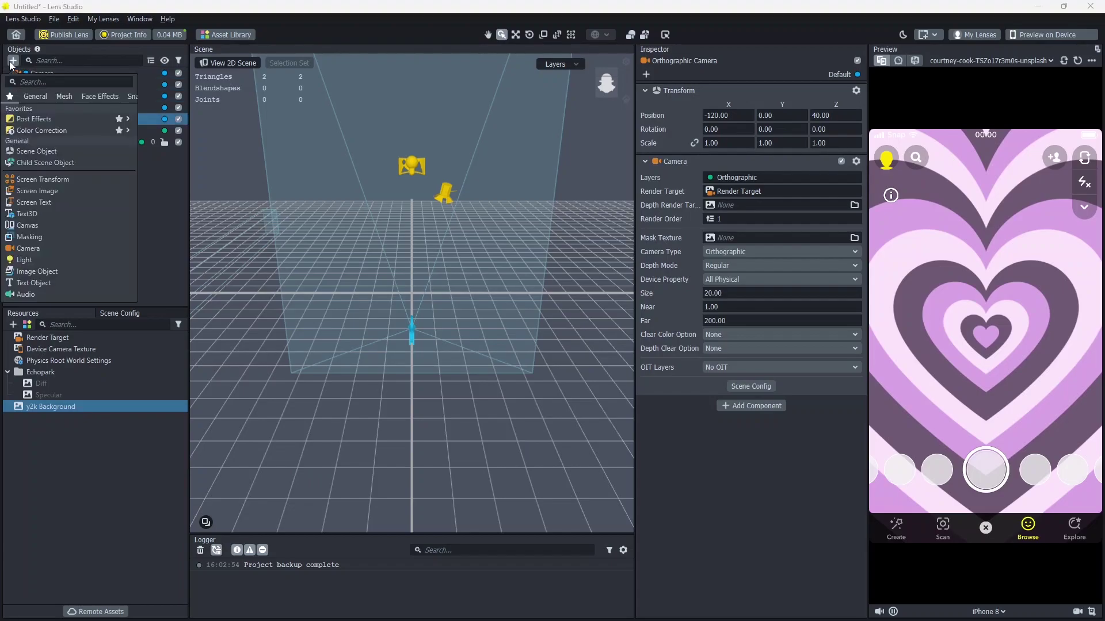
click(27, 196)
Step: Assign a newly created Unlit material to Screen Image 3 and set its blend mode to Normal
click(71, 167)
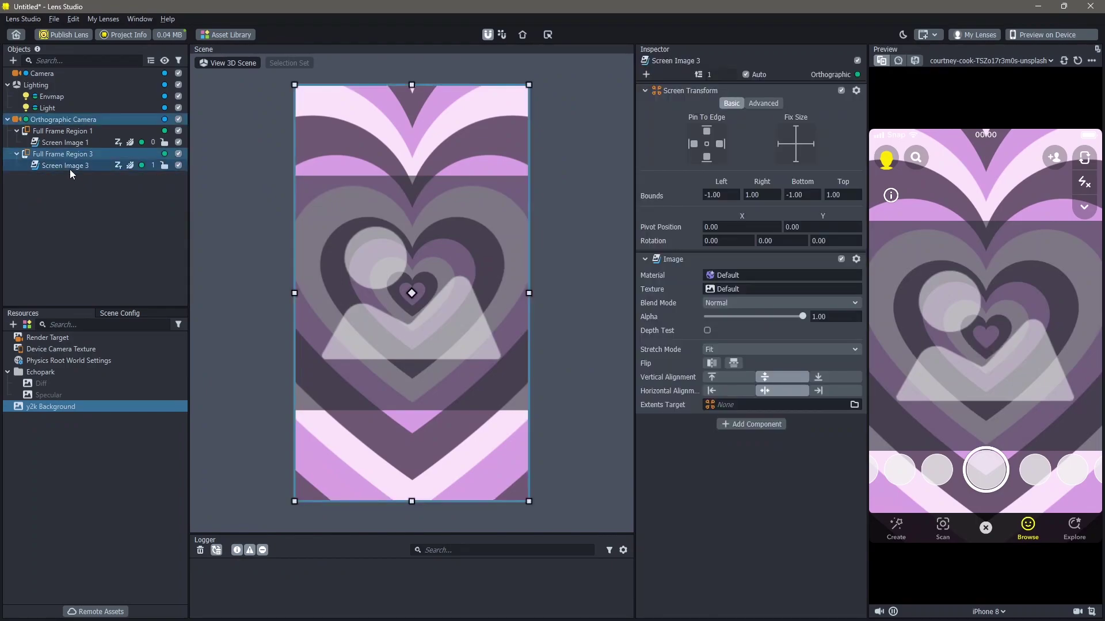
click(748, 275)
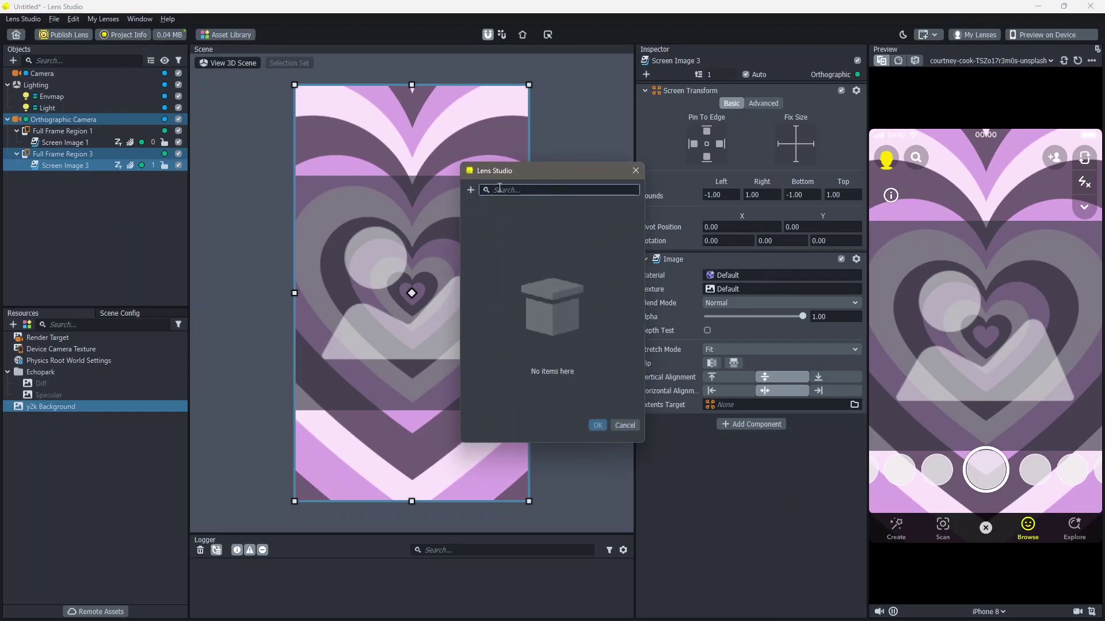
click(471, 190)
click(432, 271)
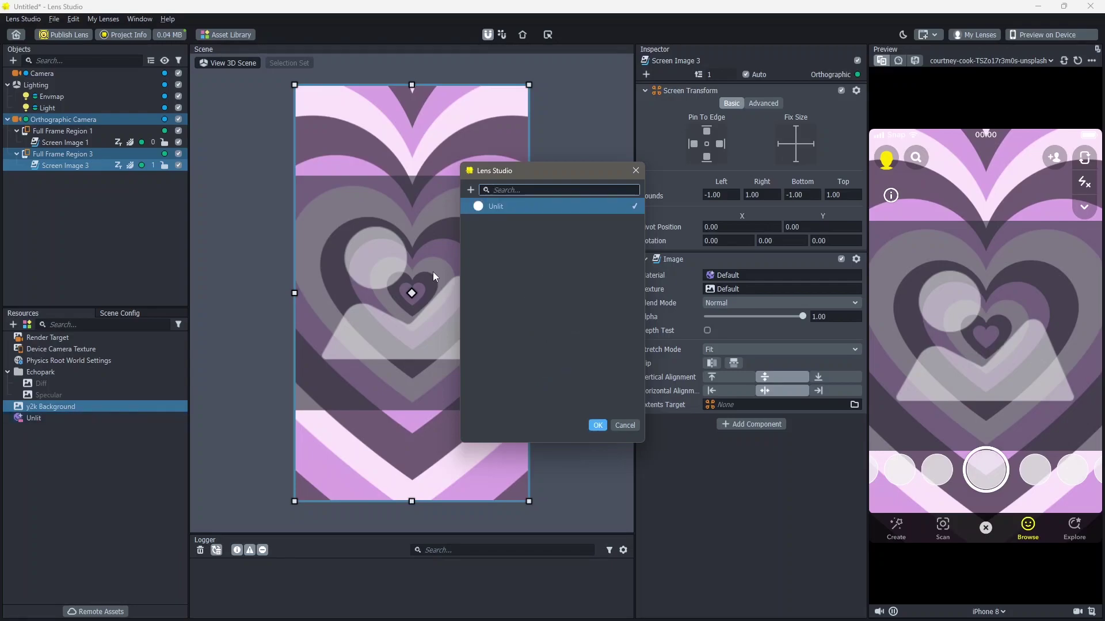
click(598, 426)
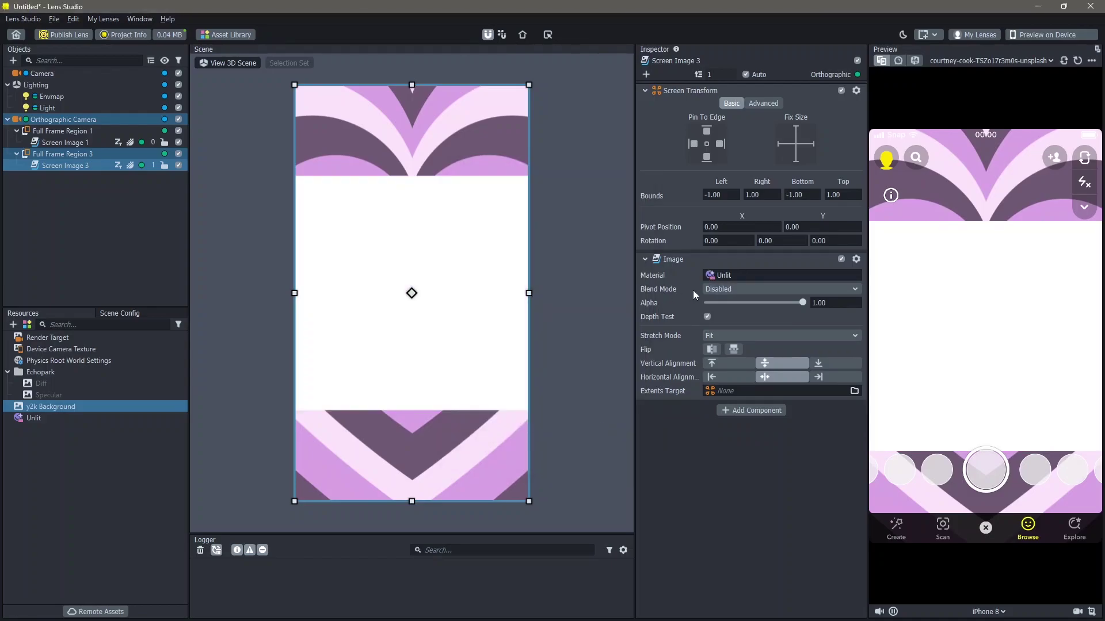
click(709, 290)
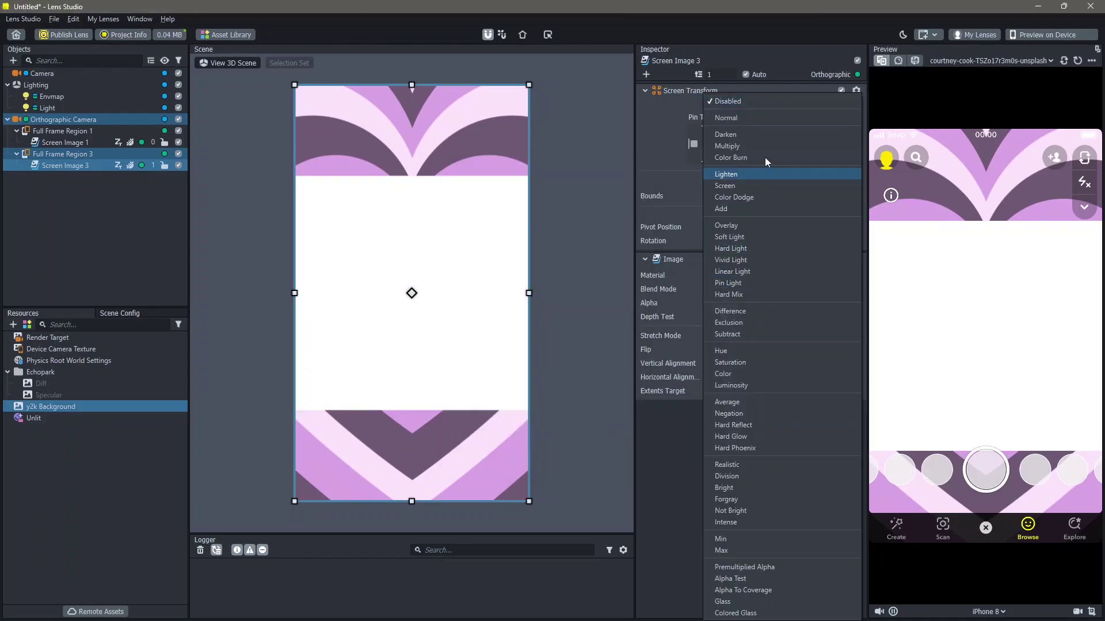
click(757, 122)
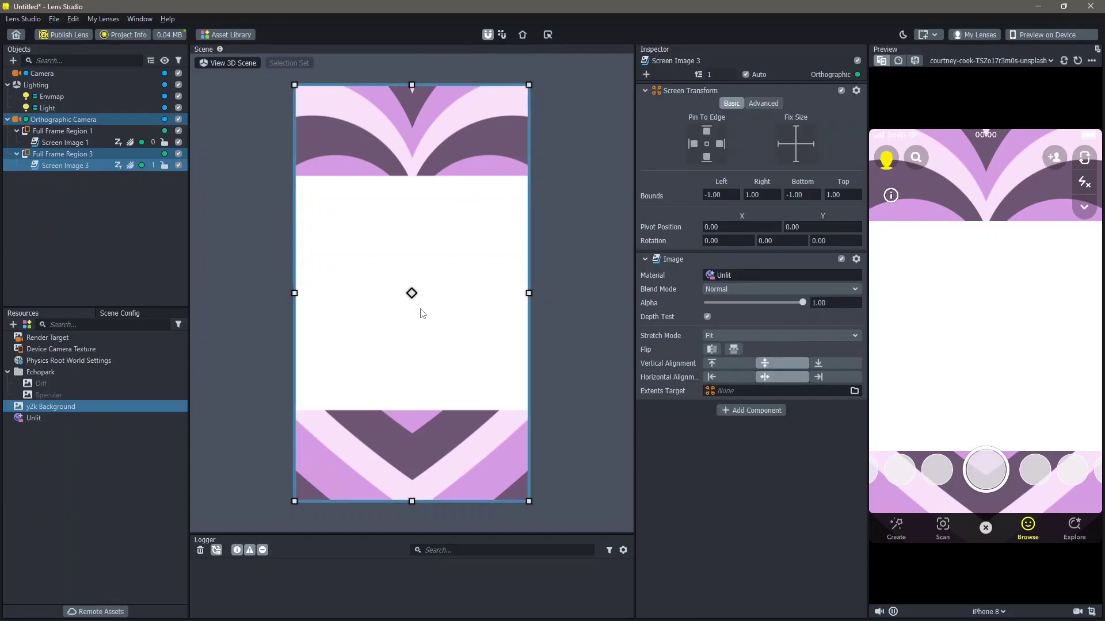
Step: Enable the base texture of the Unlit material and assign the Device Camera Texture to it
click(103, 418)
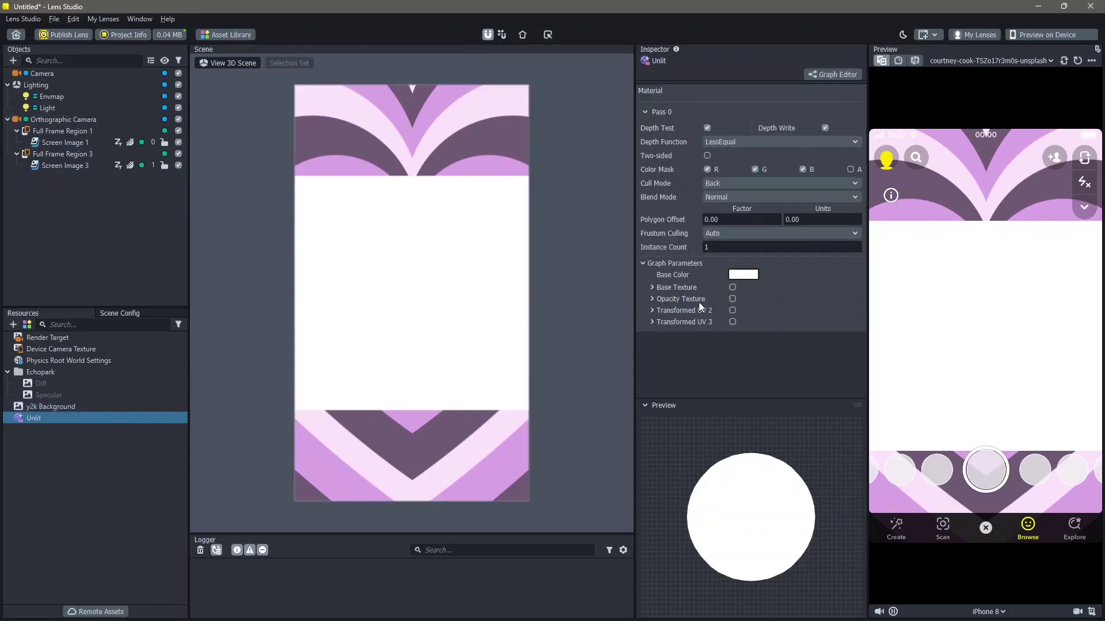
click(731, 288)
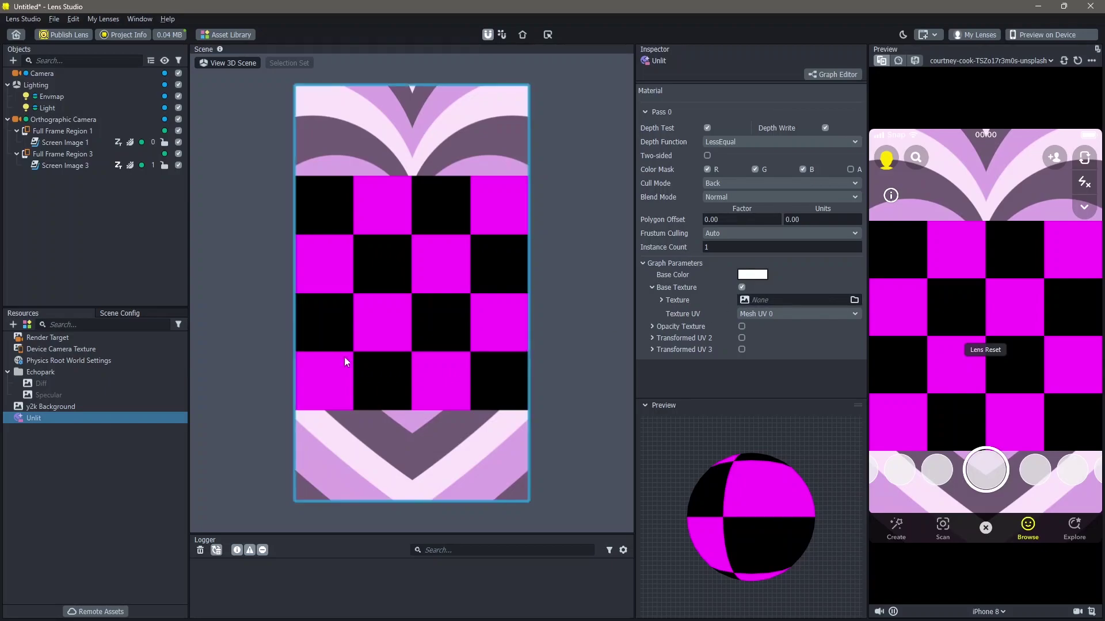
drag(62, 349, 768, 298)
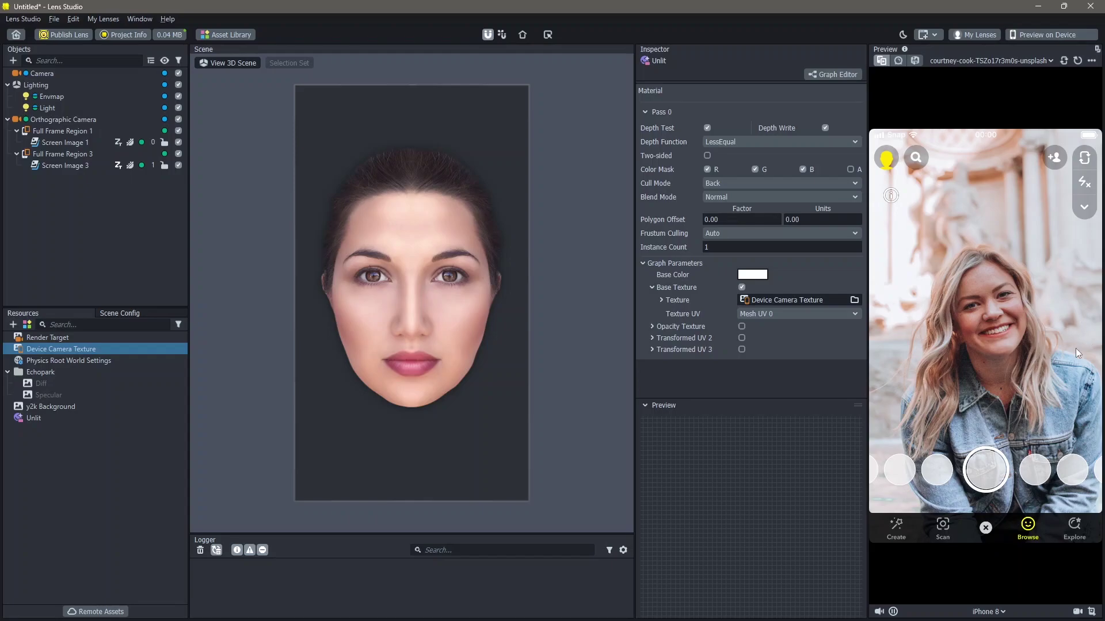
Step: Enable the Unlit material's opacity texture and assign a new Portrait Background segmentation texture to it
click(741, 326)
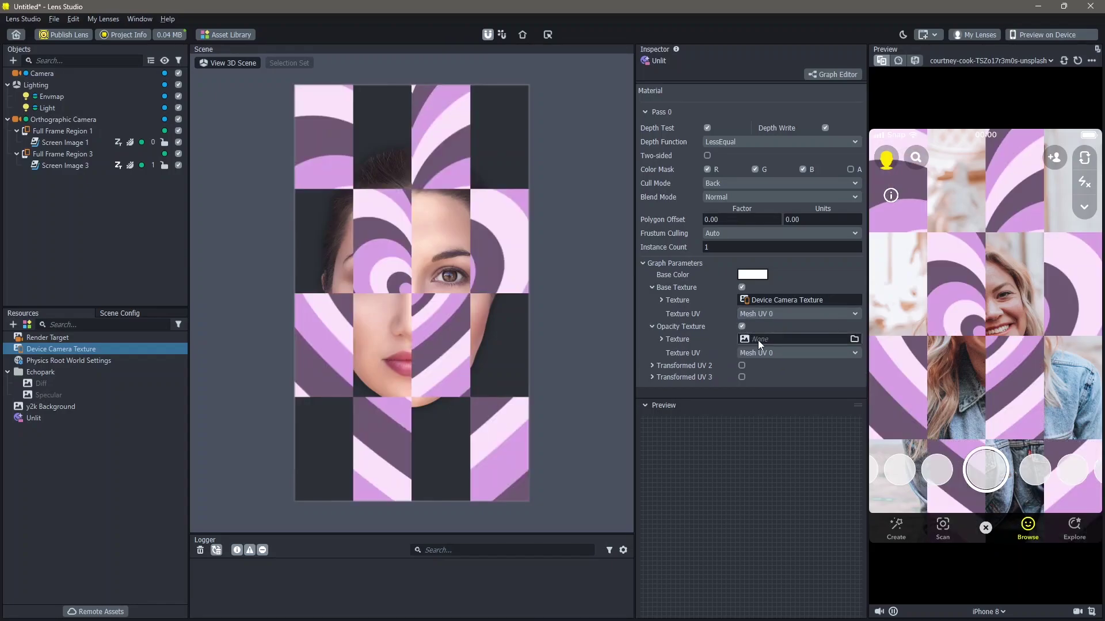
click(758, 340)
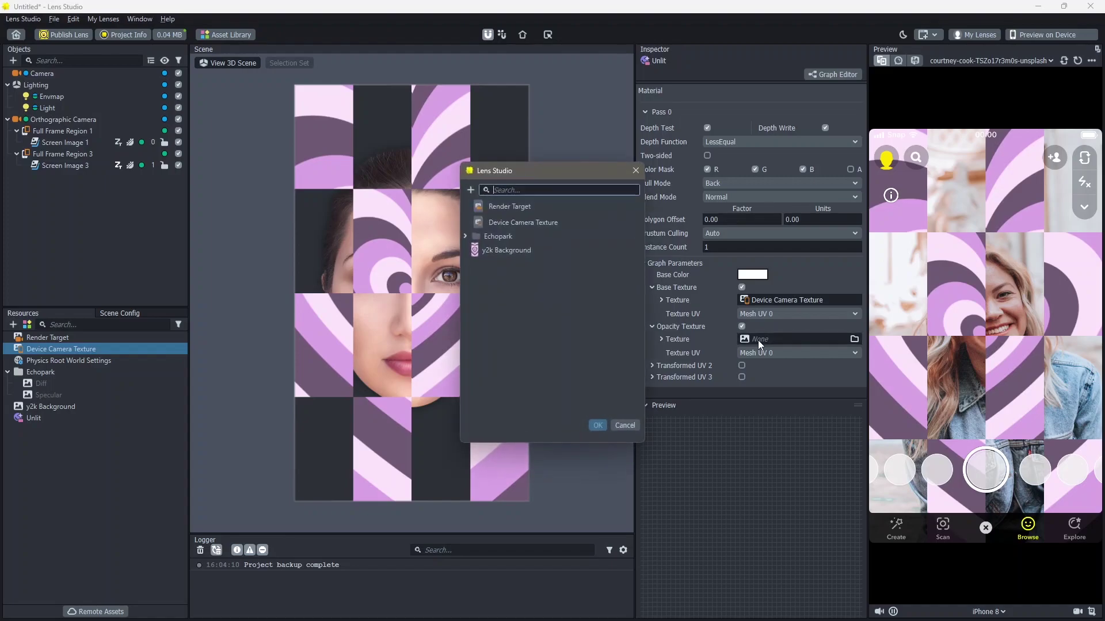
click(470, 192)
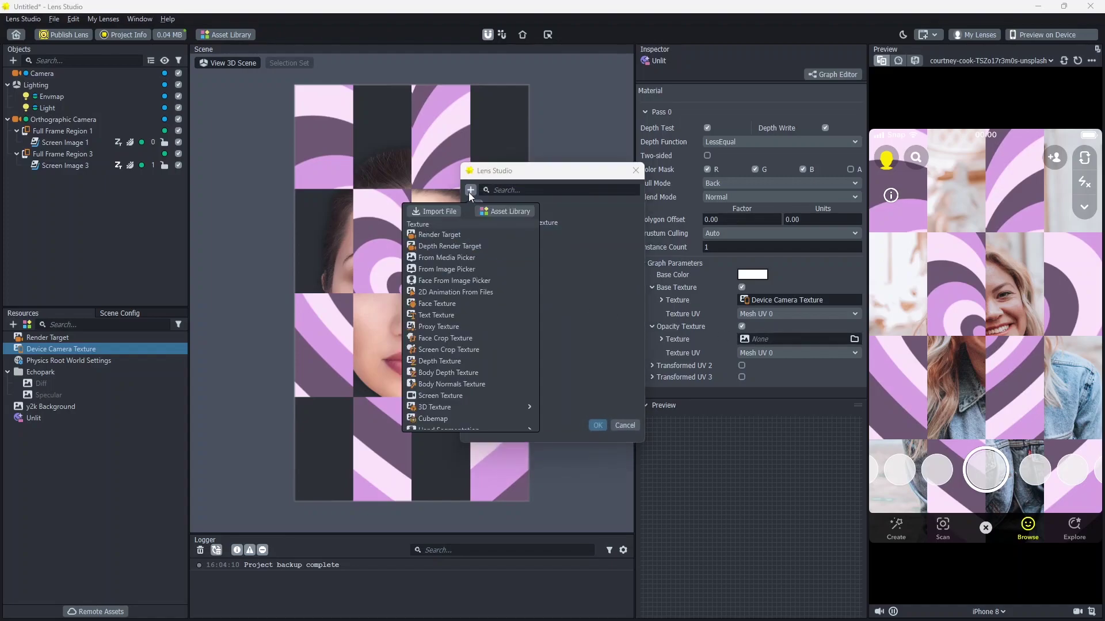
scroll(460, 401, down, 1)
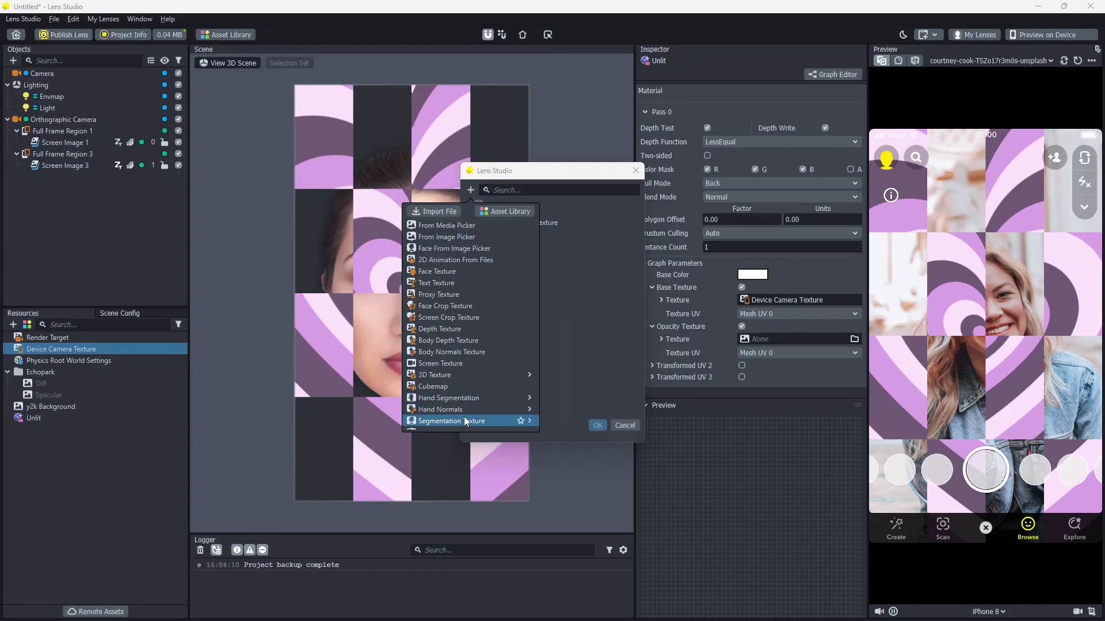
mouse_move(483, 420)
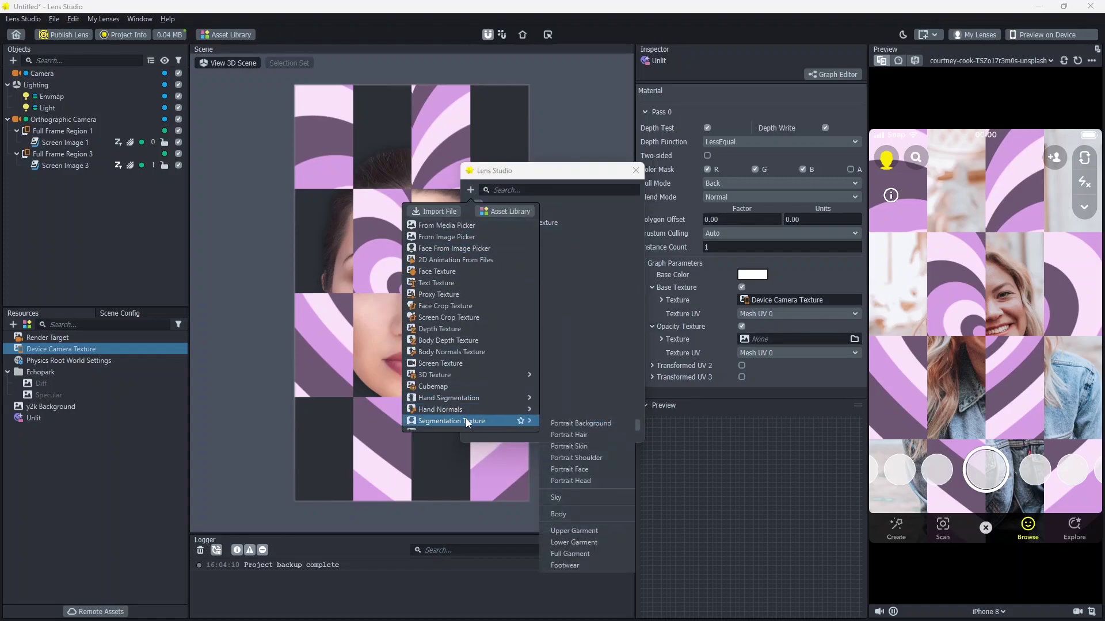
click(613, 426)
click(599, 426)
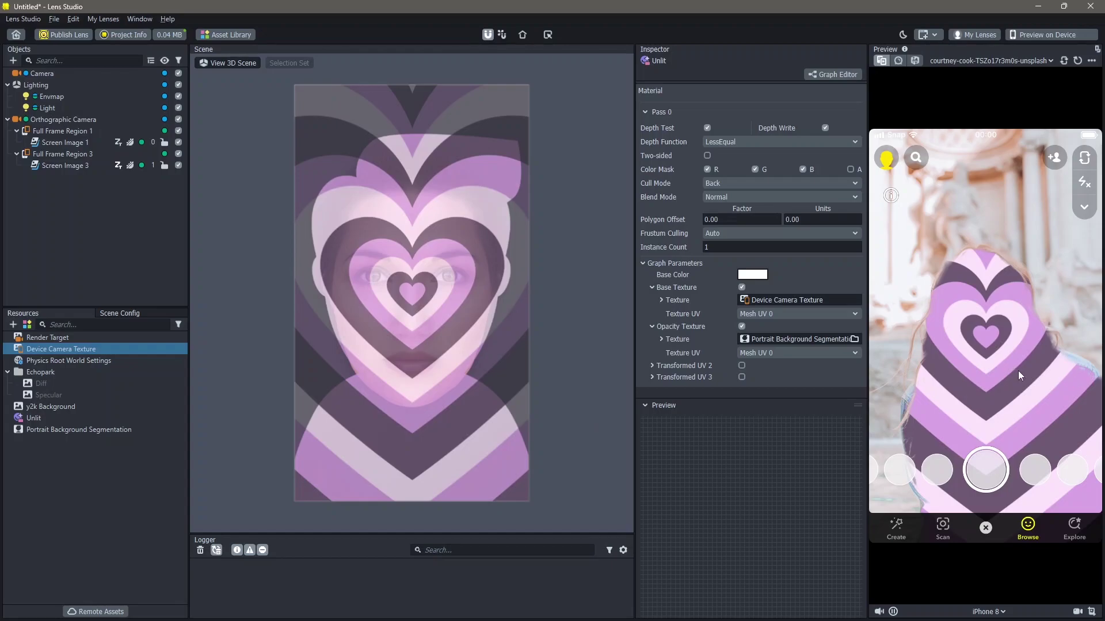
Step: Toggle Invert Mask on the Portrait Background Segmentation texture so the person is masked in, and lower its feathering
click(143, 429)
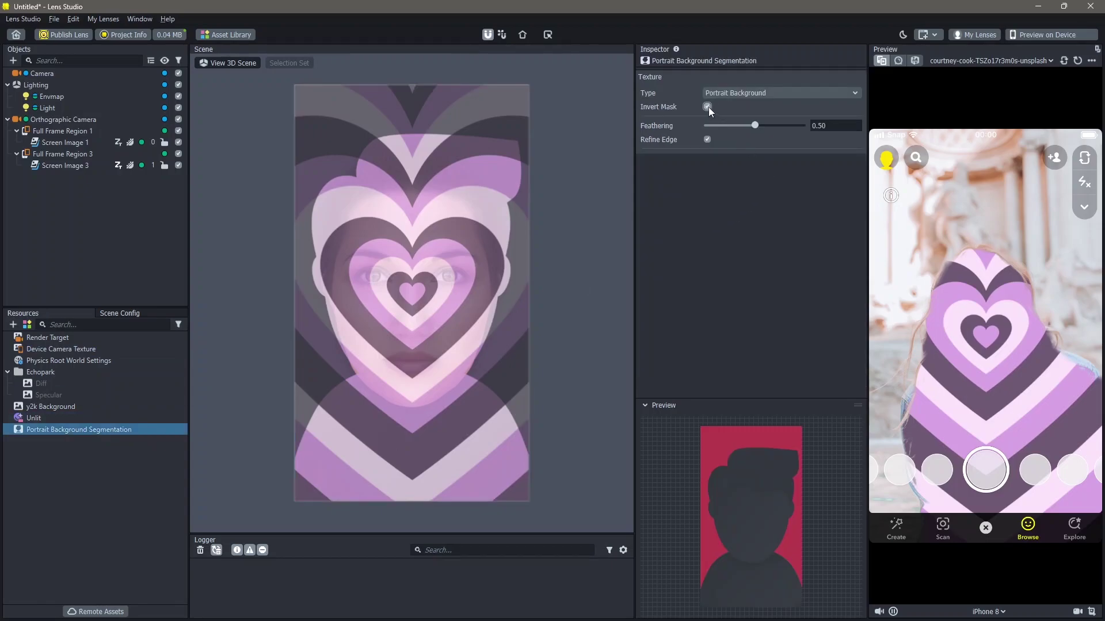
click(707, 106)
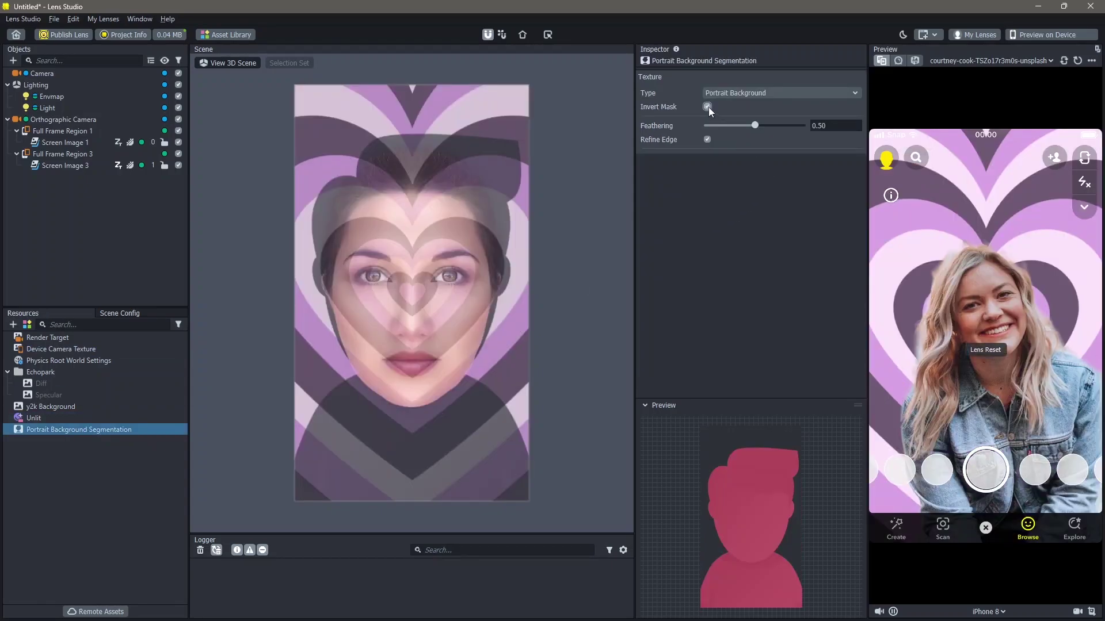
drag(754, 125, 695, 142)
Step: Duplicate Screen Image 3 within Full Frame Region 3
click(47, 167)
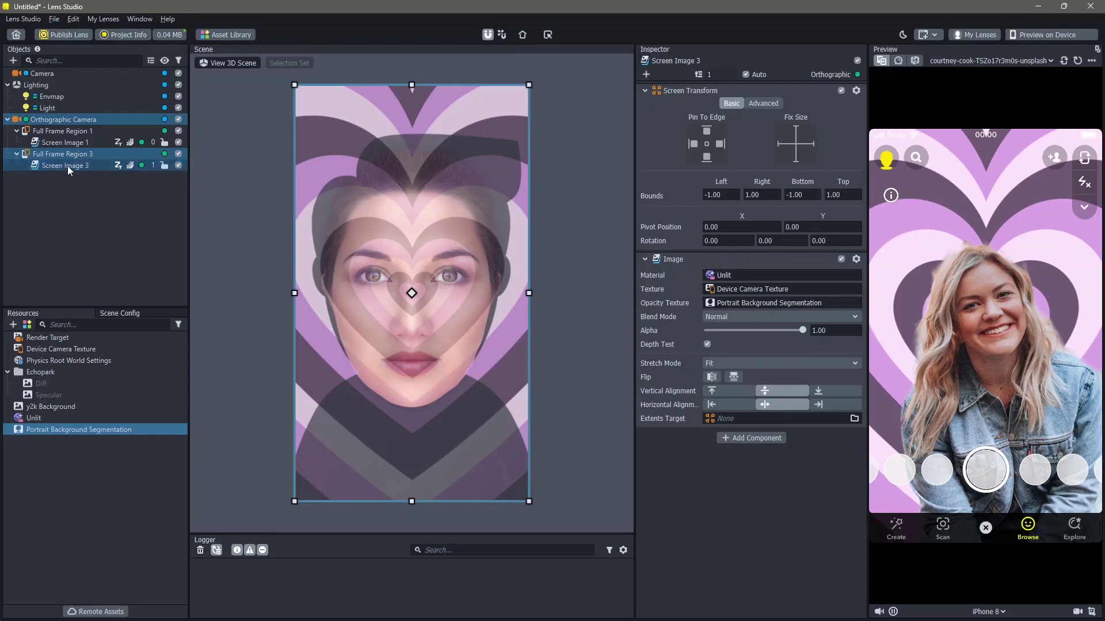
right_click(67, 166)
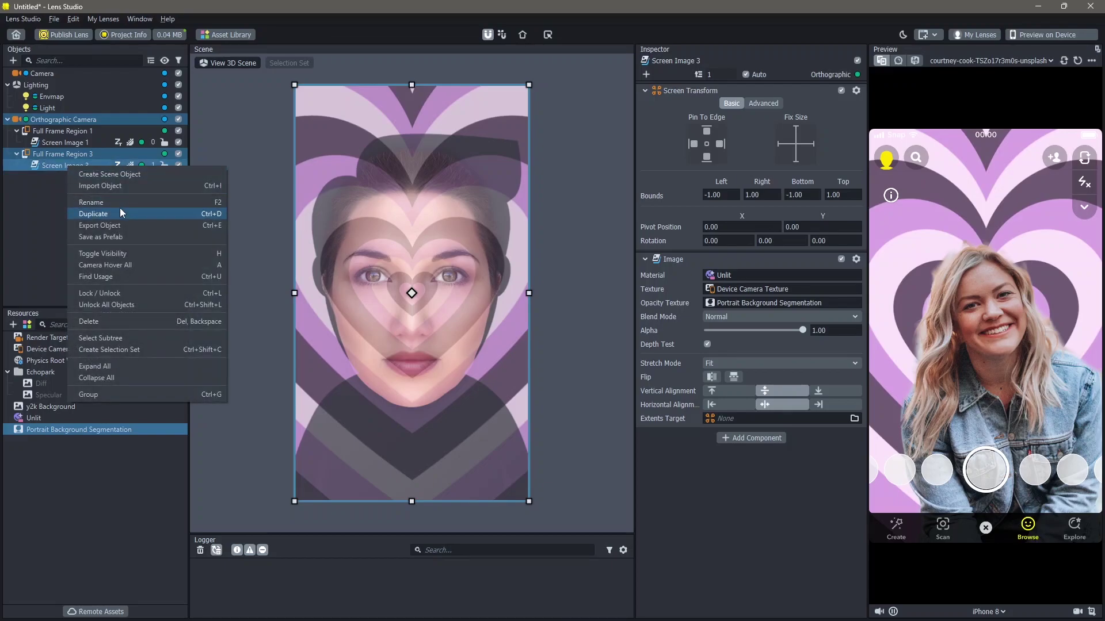
click(134, 214)
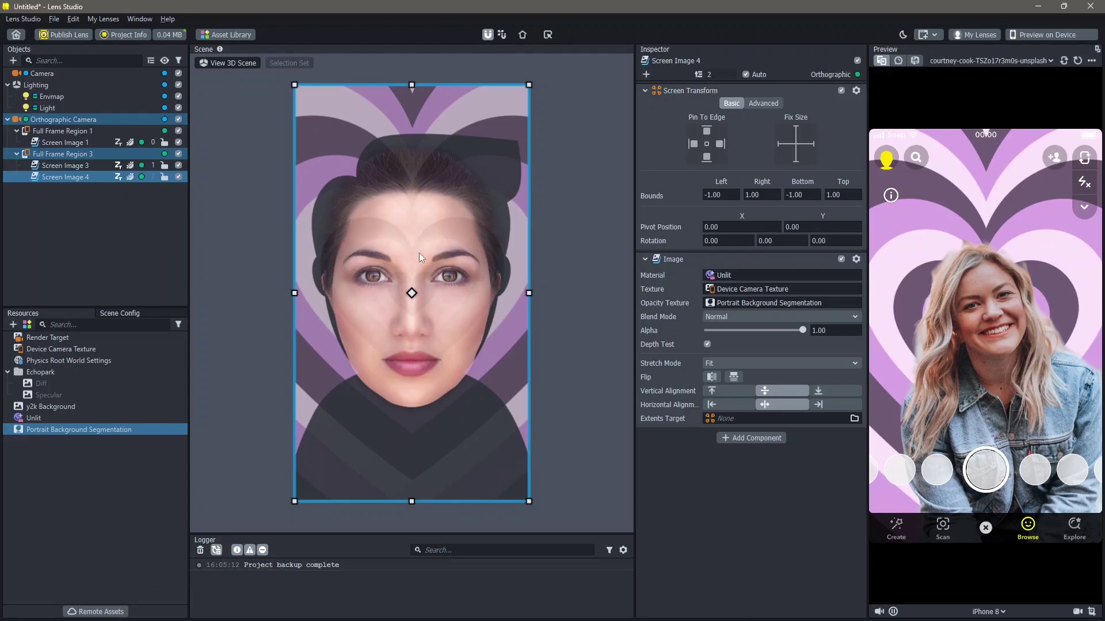
Step: Rotate Screen Image 4 by 90 degrees and place it toward the upper right of the frame, with left bound about -0.64 and top about 1.44
drag(444, 250, 516, 193)
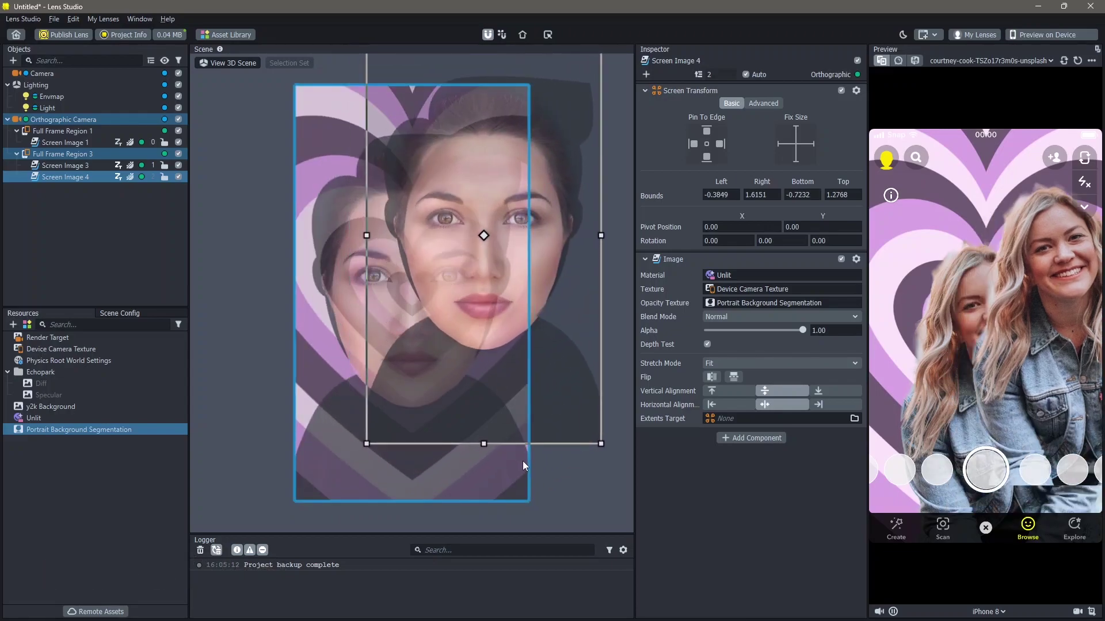
drag(607, 452, 626, 170)
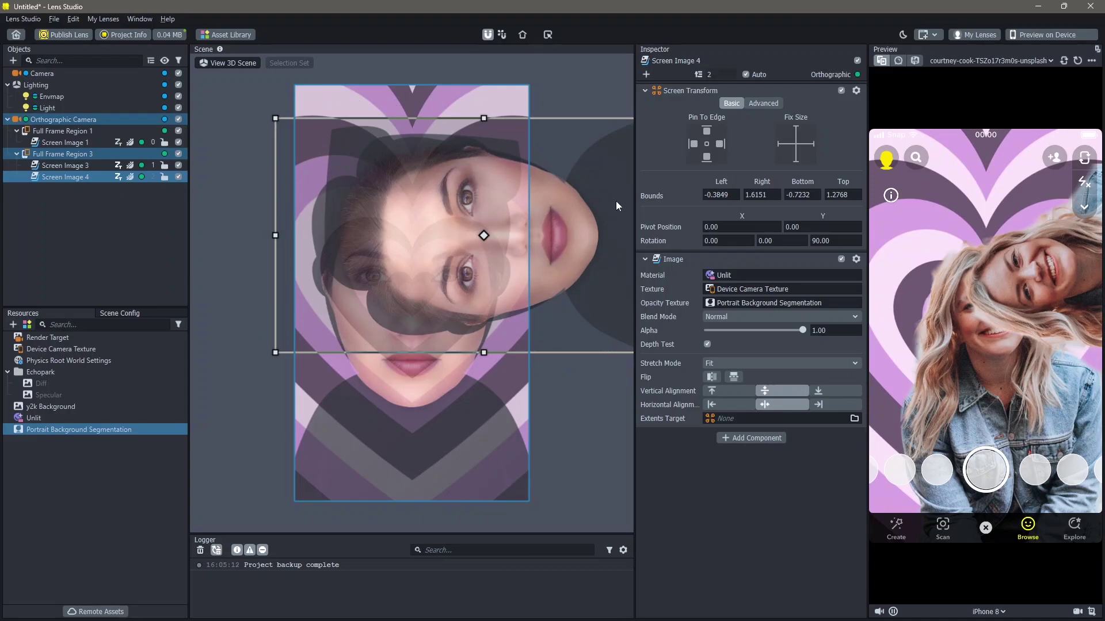
drag(601, 220, 577, 191)
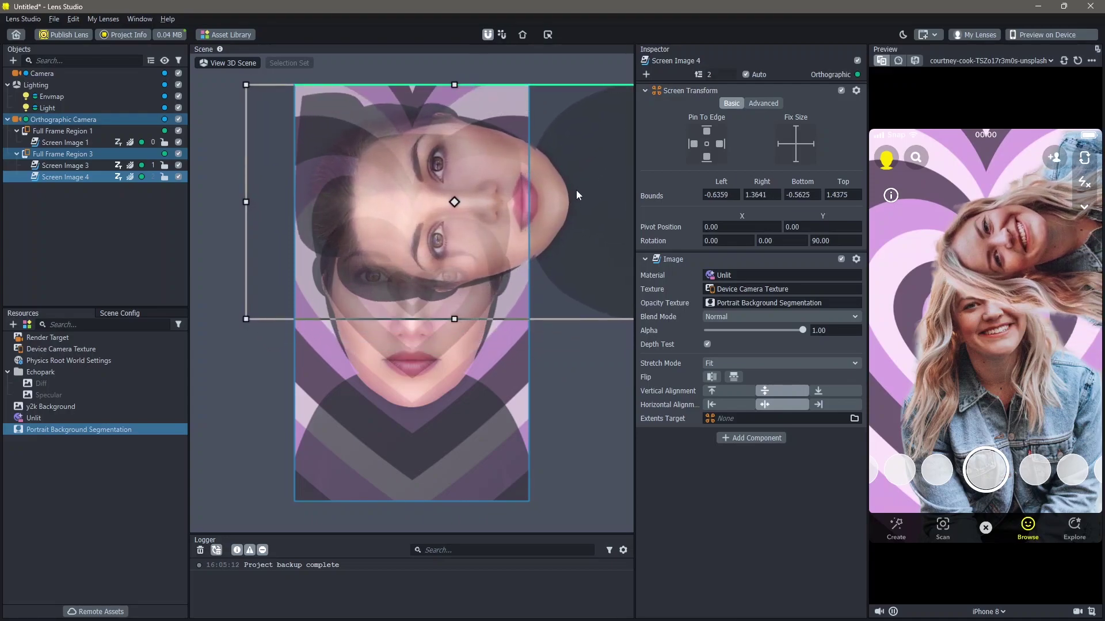
Step: Reorder Screen Image 3 below Screen Image 4 in the hierarchy so the upright person renders in front
drag(69, 165, 71, 182)
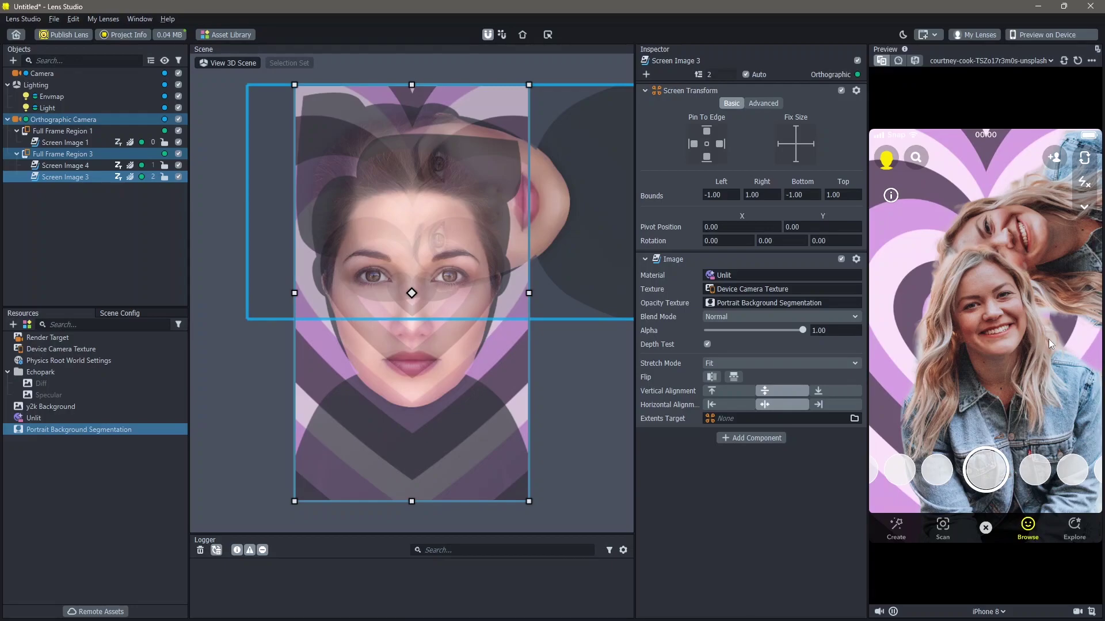
Step: Preview the lens on the custom video aa1 to check how the duplicated person looks on other footage
click(988, 61)
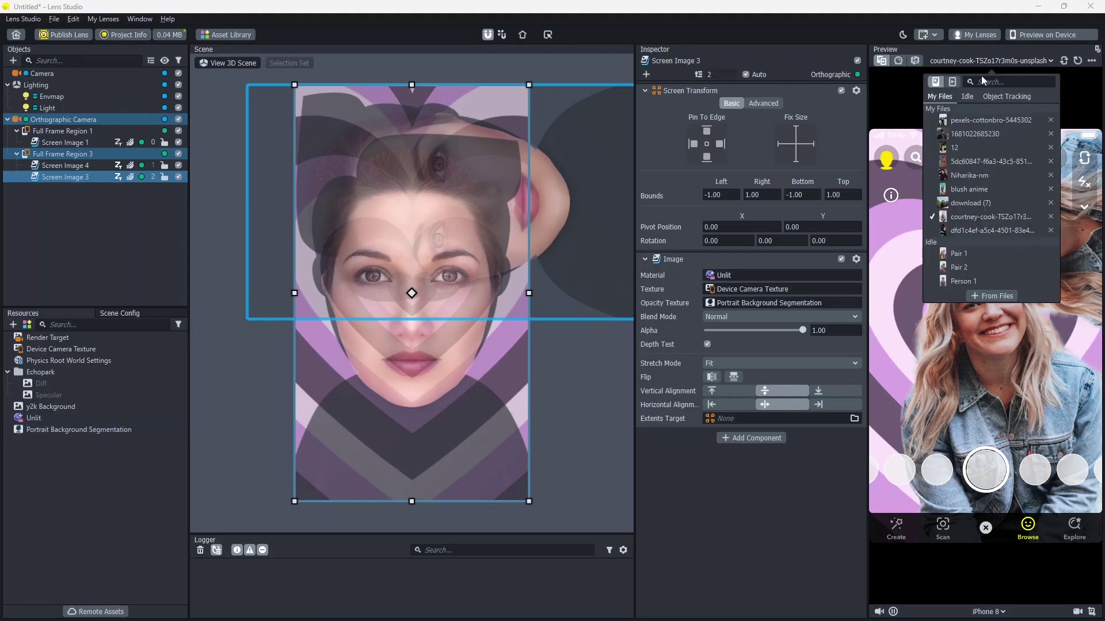
click(967, 96)
scroll(987, 170, up, 2)
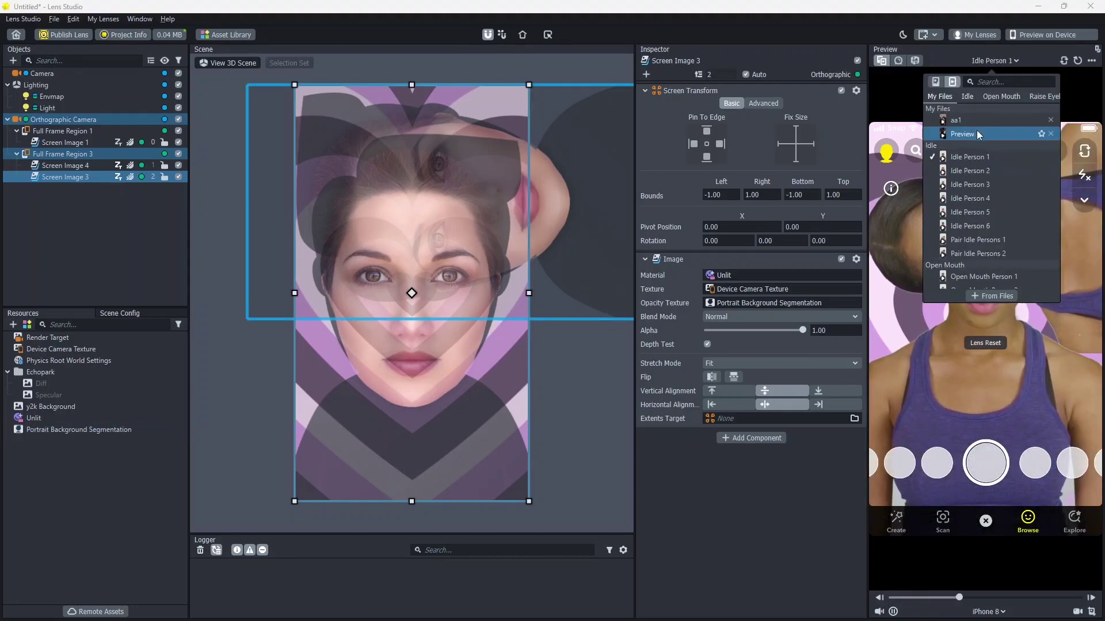
click(976, 131)
click(967, 119)
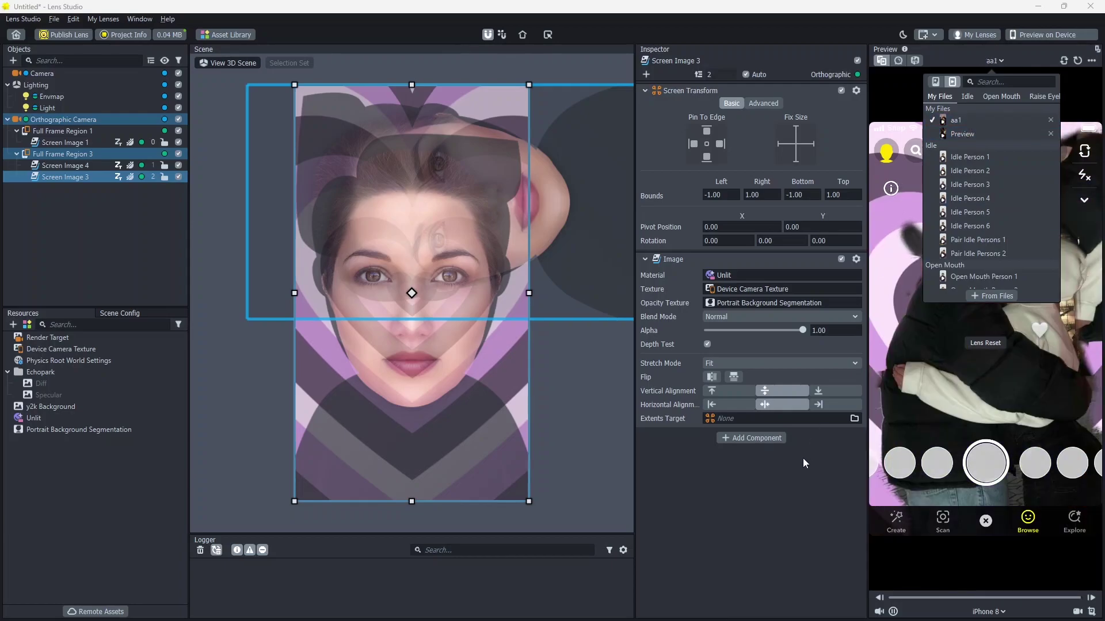
click(761, 495)
Step: Add a new camera to the scene and an Empty color correction effect to it
click(130, 254)
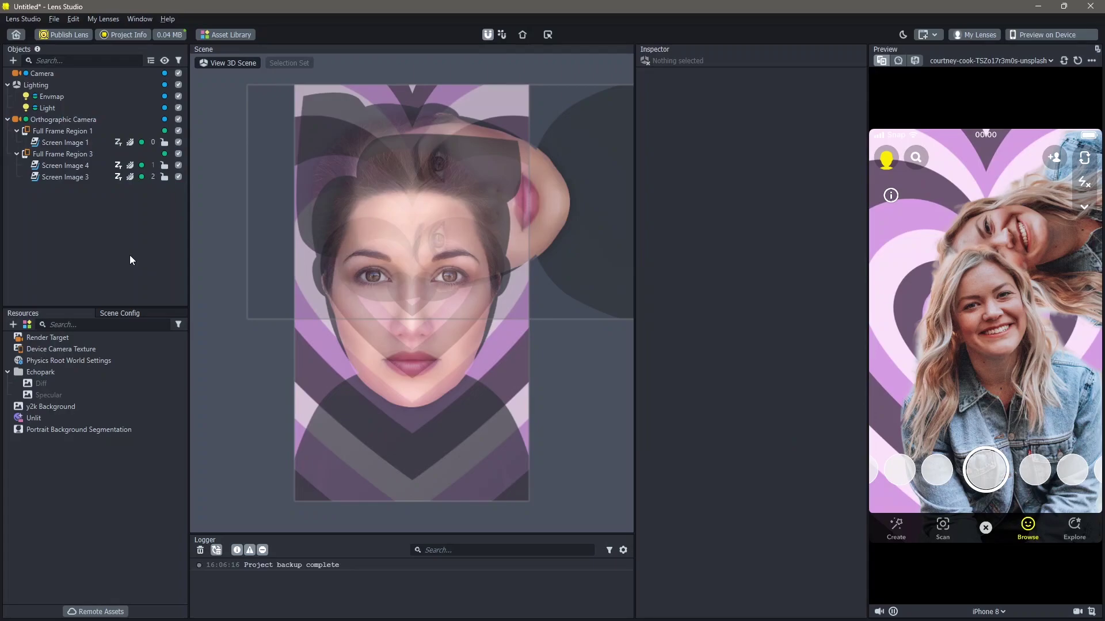
click(13, 60)
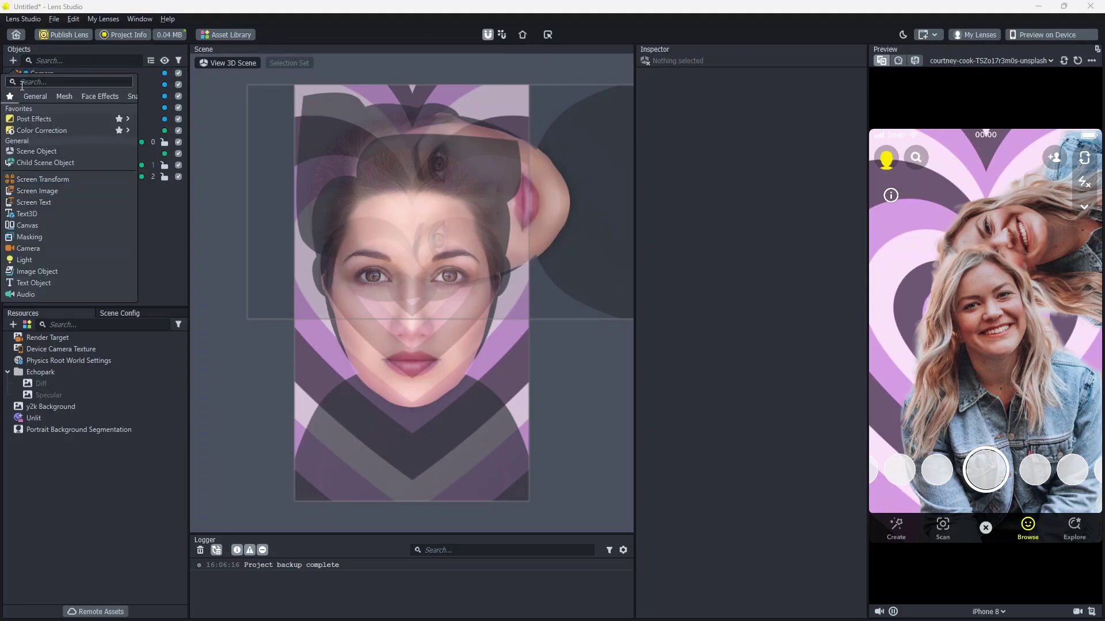
click(42, 247)
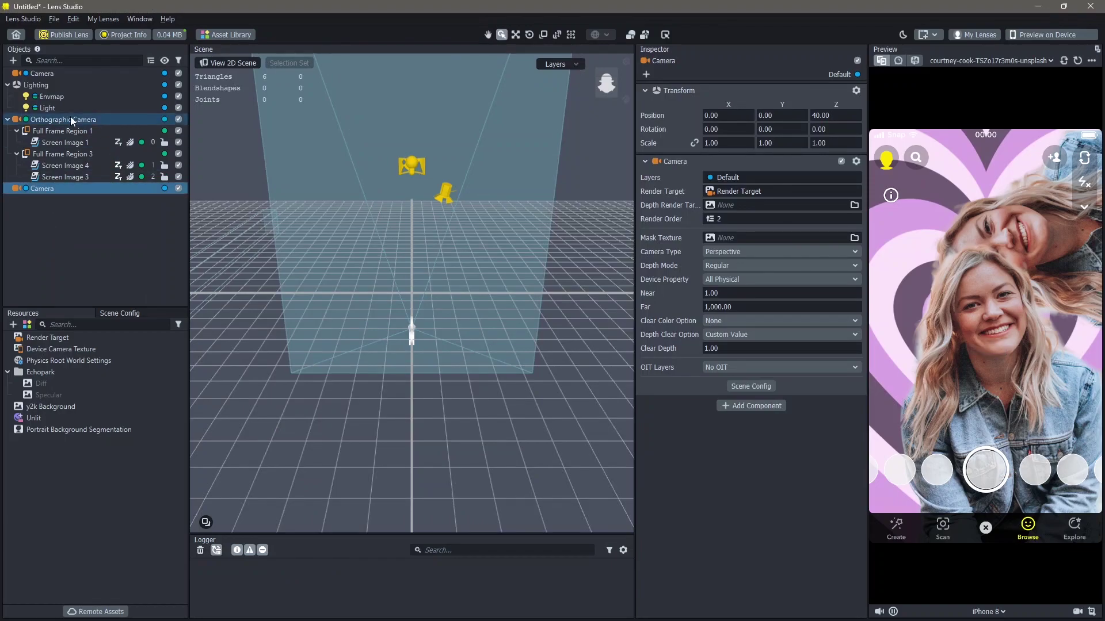
click(12, 60)
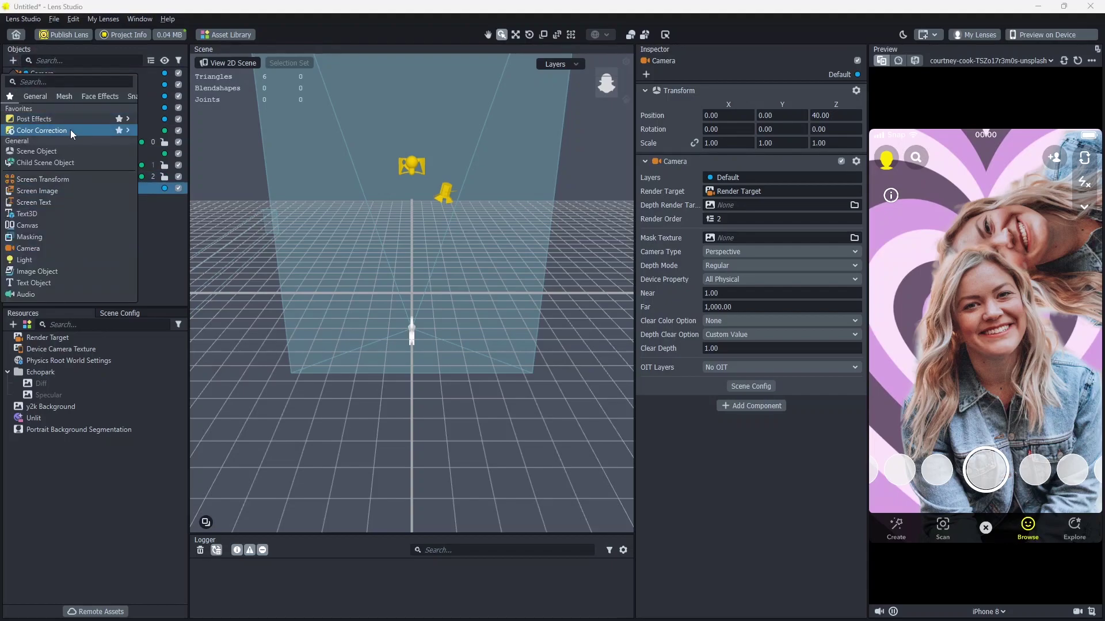
mouse_move(115, 130)
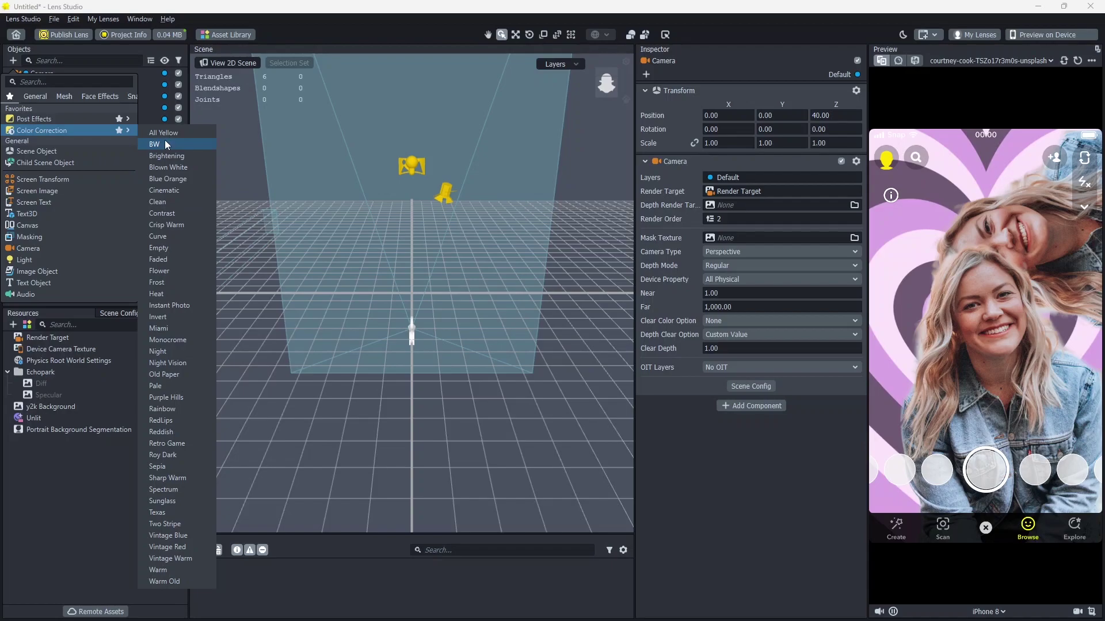
click(170, 247)
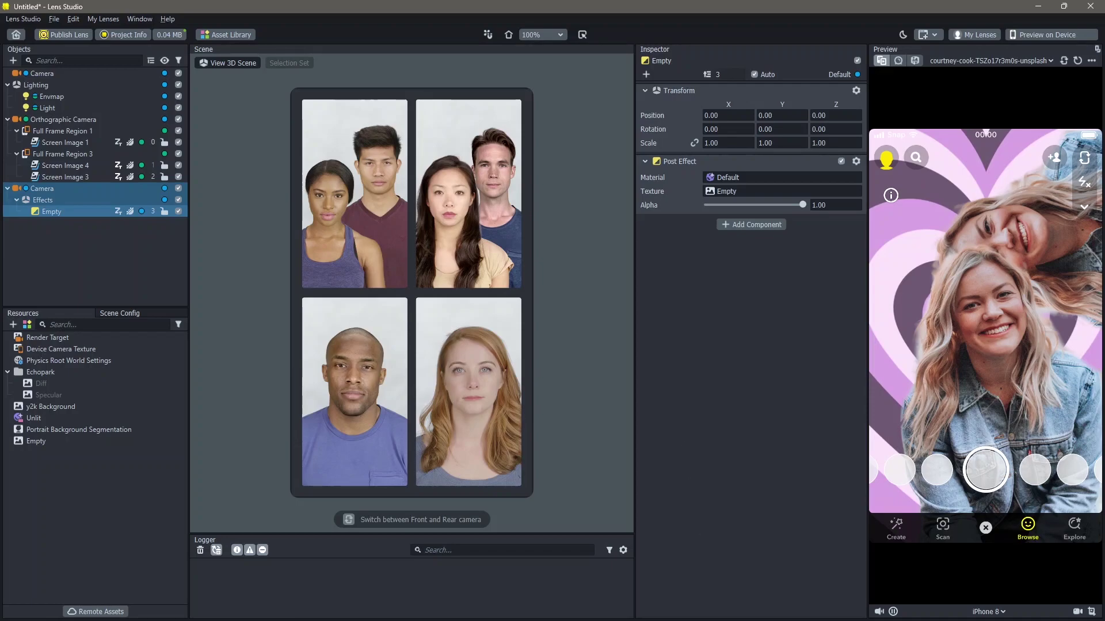
Step: Import the Love color lookup image from the Y2k folder into the project resources
click(692, 608)
click(561, 327)
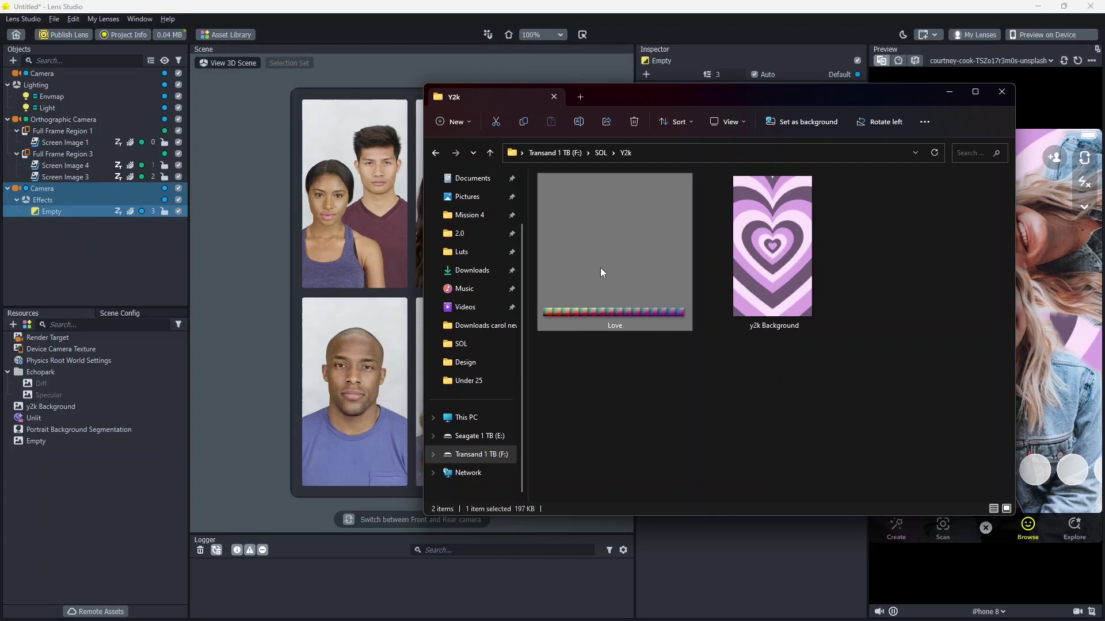
drag(598, 268, 88, 493)
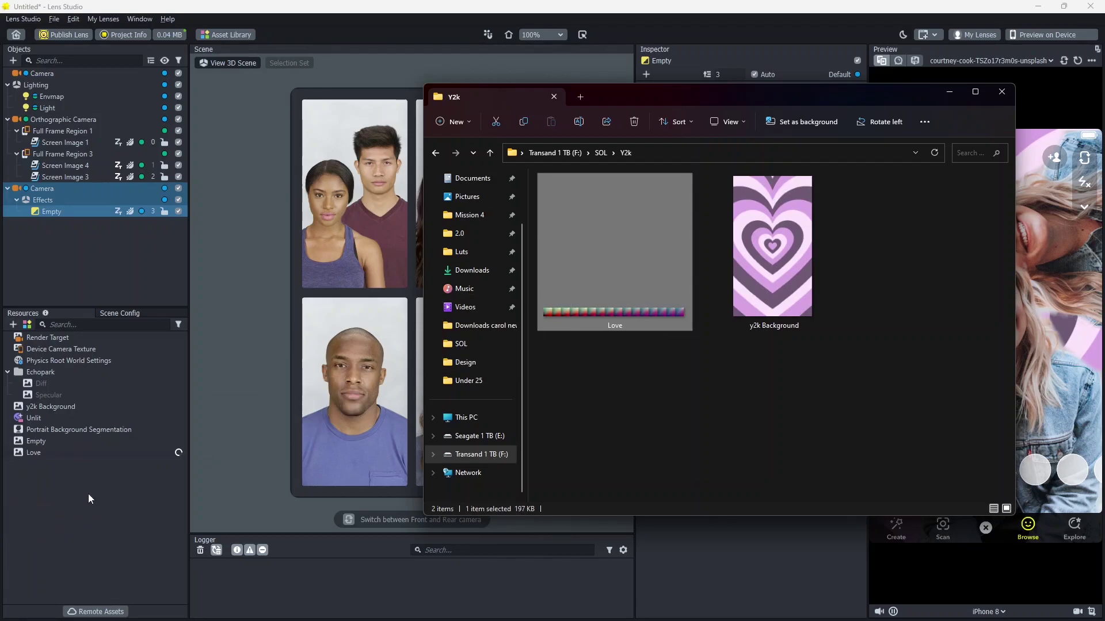
click(110, 524)
Step: Assign Love as the texture of the Empty post effect and set its alpha to 0.32
click(67, 455)
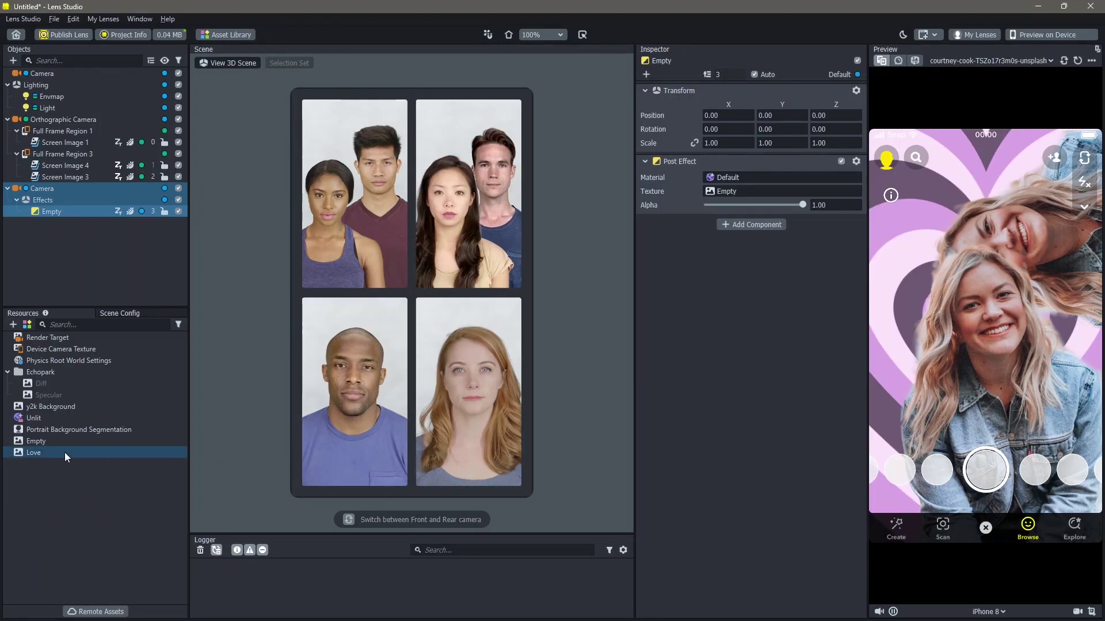
drag(64, 452, 264, 412)
drag(666, 230, 732, 193)
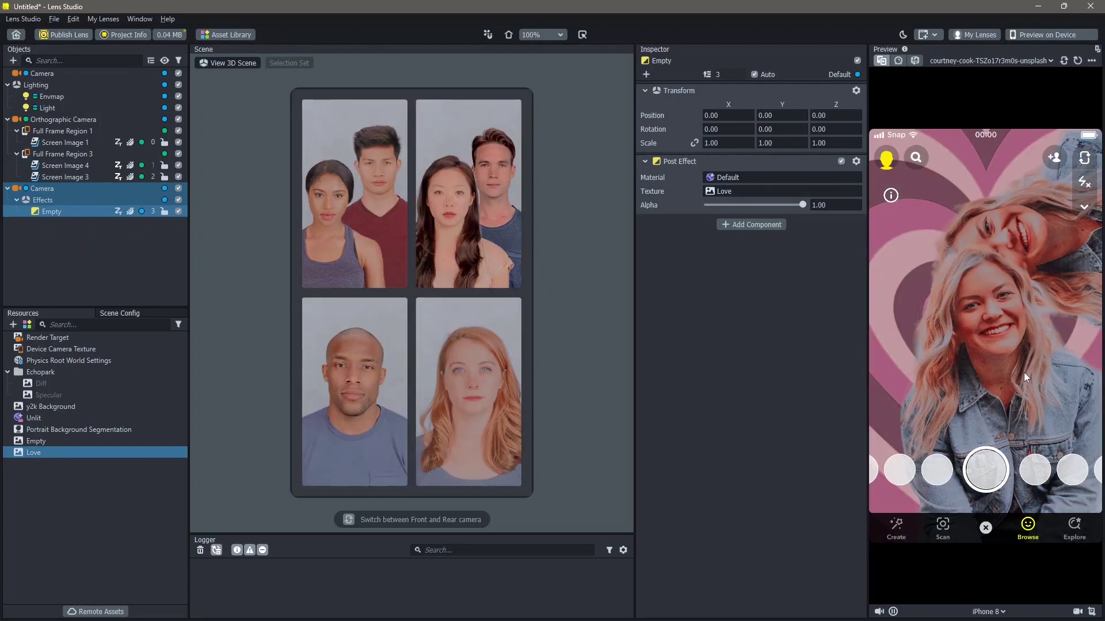
drag(802, 205, 737, 190)
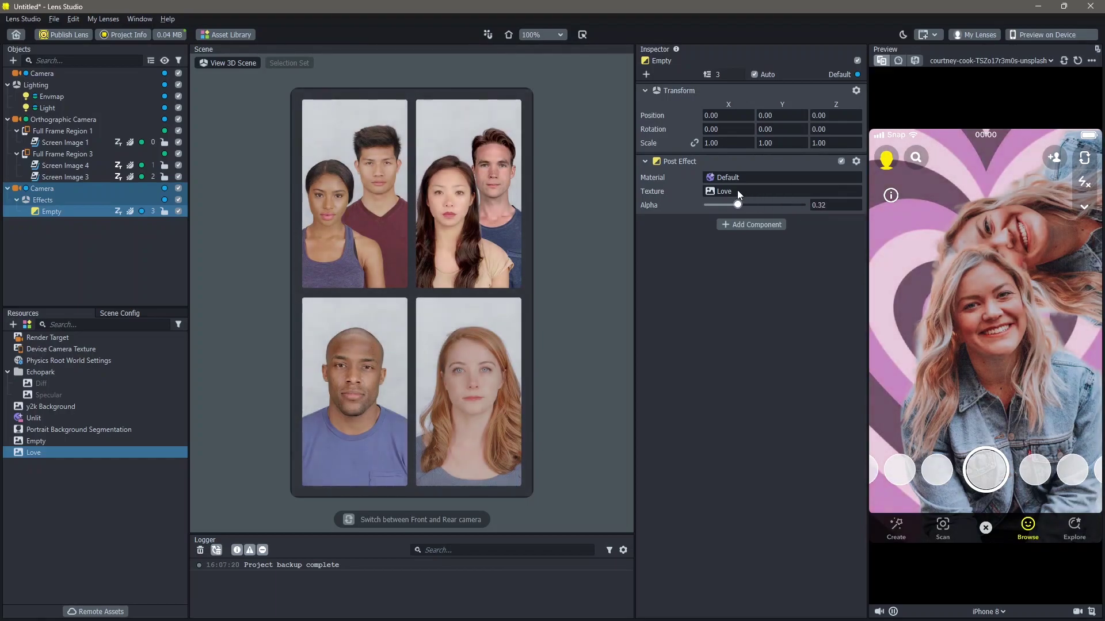
Step: Add a Face Retouch effect under the new camera
click(119, 254)
click(78, 188)
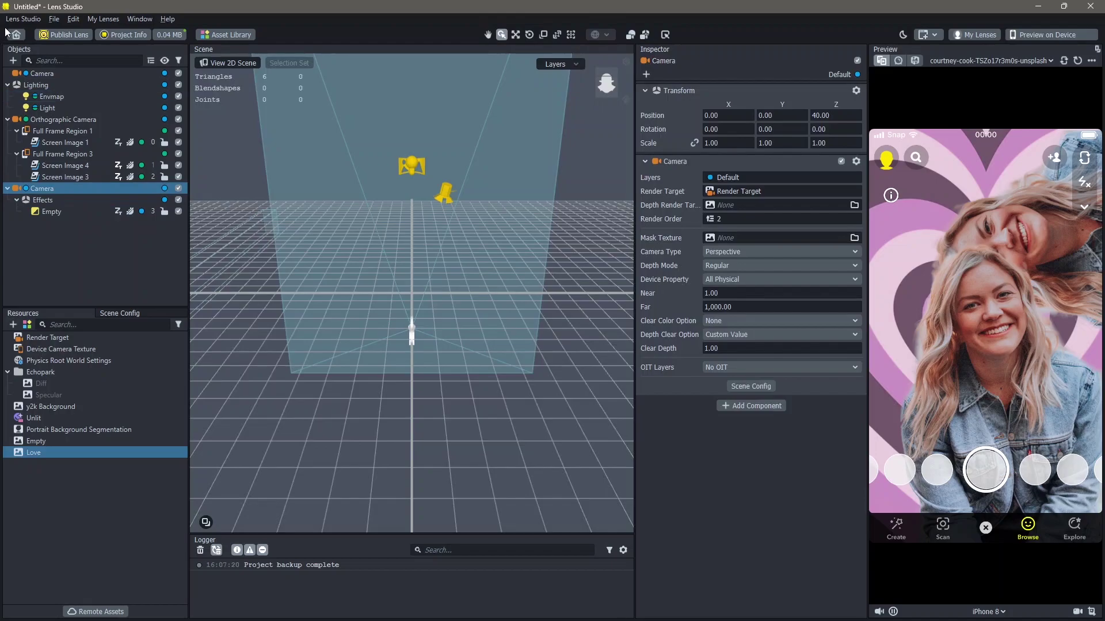
click(13, 61)
click(102, 95)
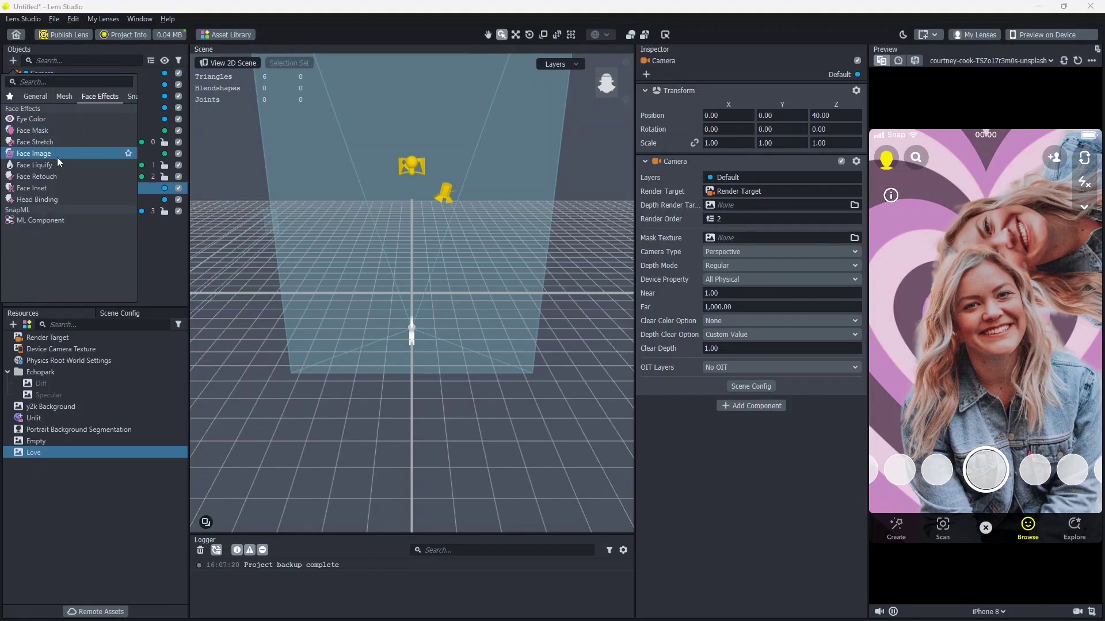
click(56, 175)
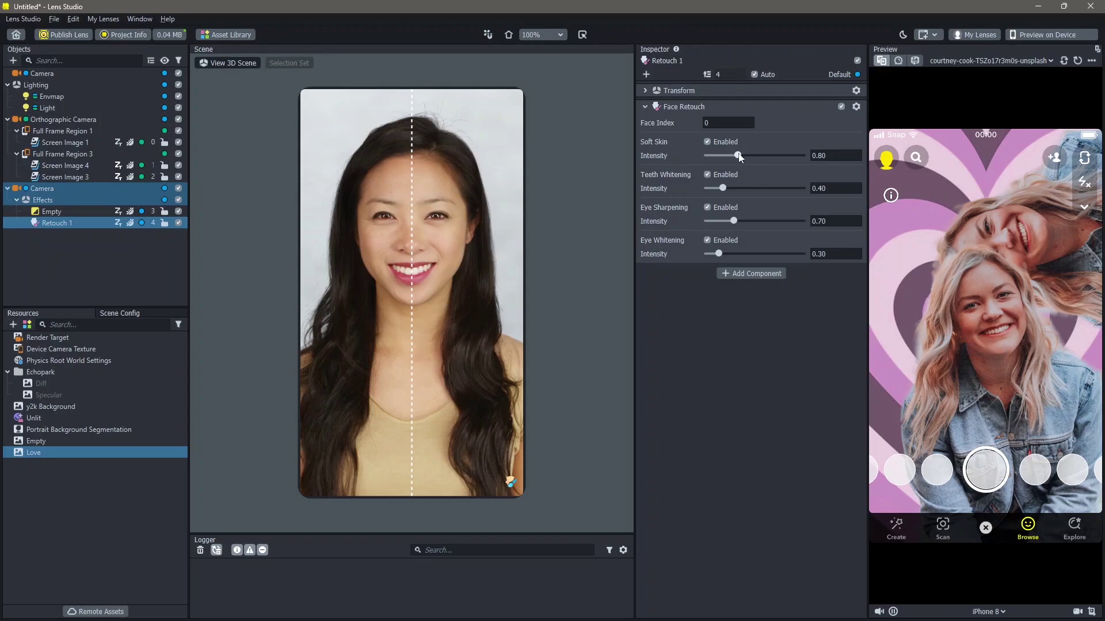
Step: Set the retouch's soft skin intensity to 1.00 and disable its eye sharpening and eye whitening
mouse_move(736, 155)
mouse_down()
mouse_move(773, 155)
mouse_move(747, 157)
mouse_up()
click(707, 208)
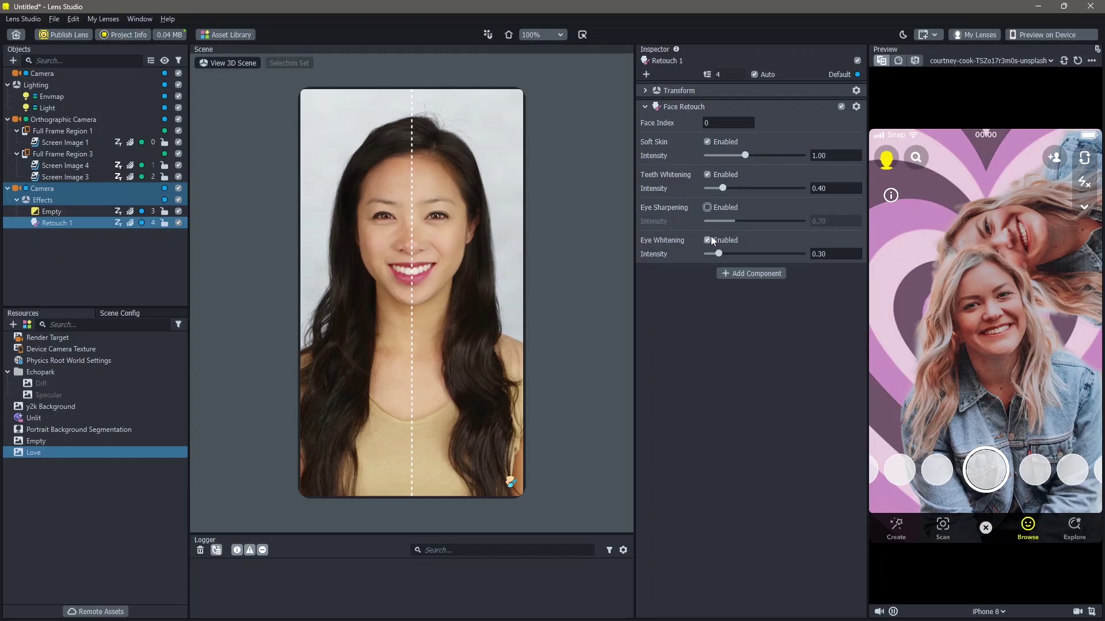
click(708, 240)
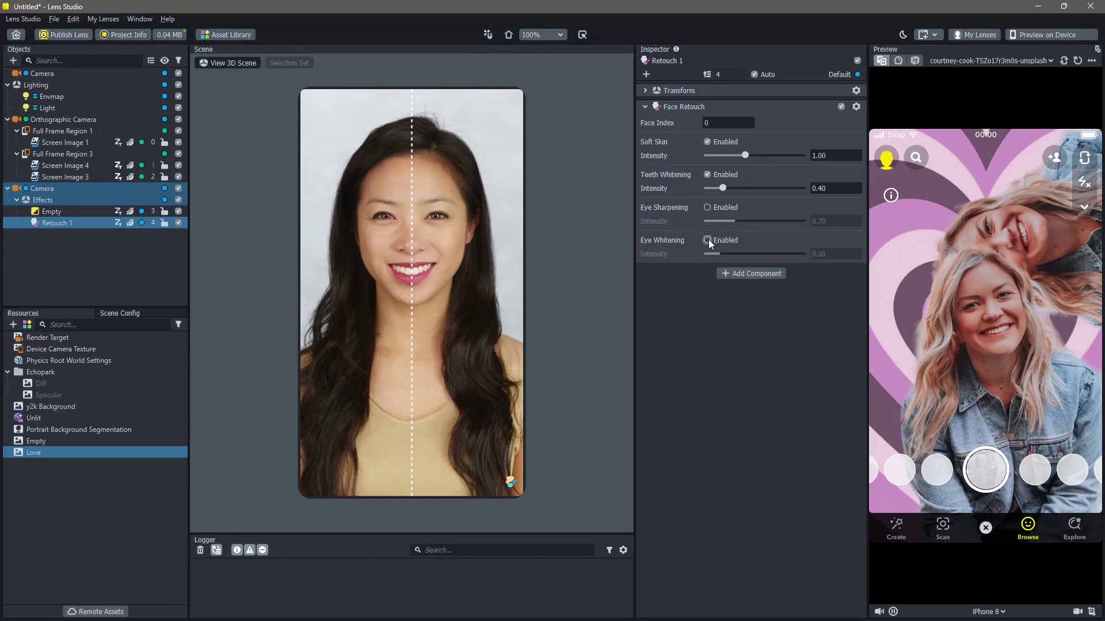